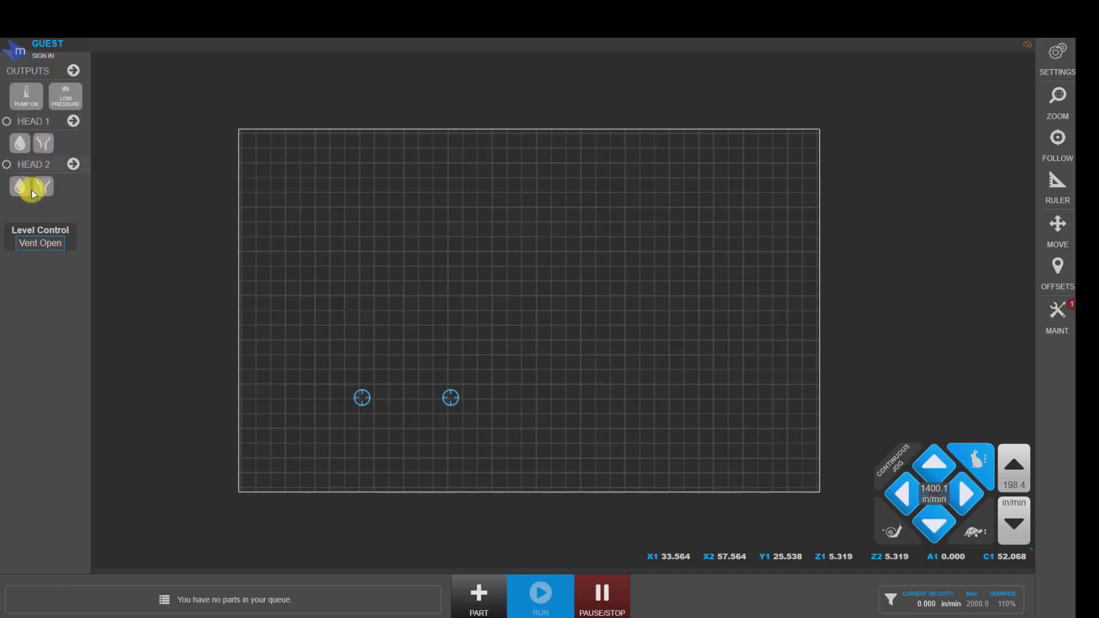
Compare the Z1 and Z2 head settings, then put head 2 to sleep so carriage 2 parks at X2 177.165
left_click(75, 120)
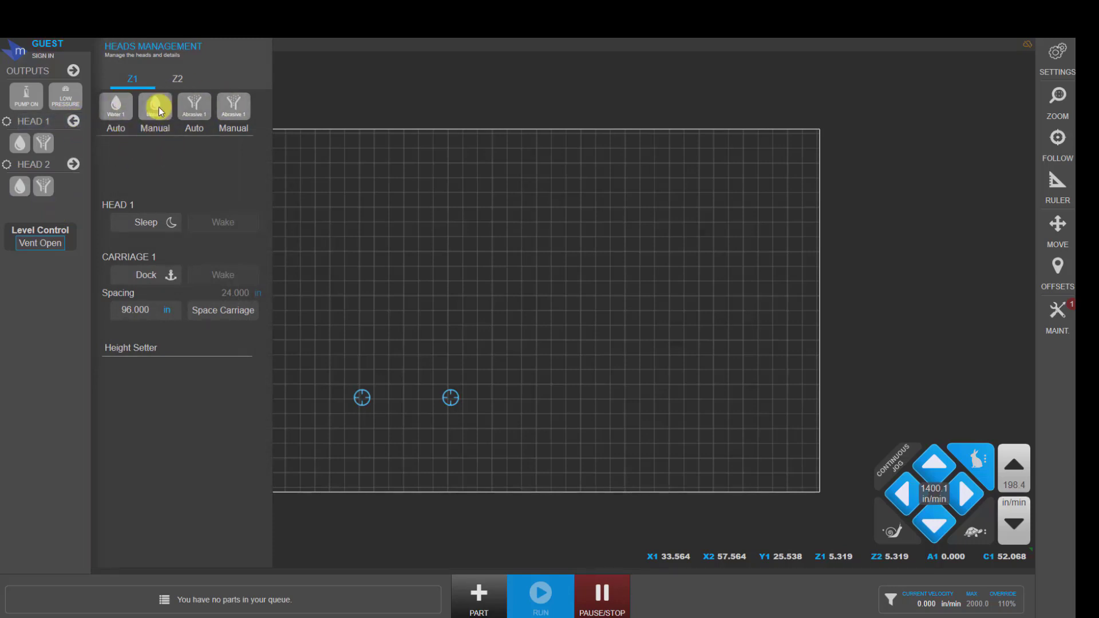
left_click(176, 76)
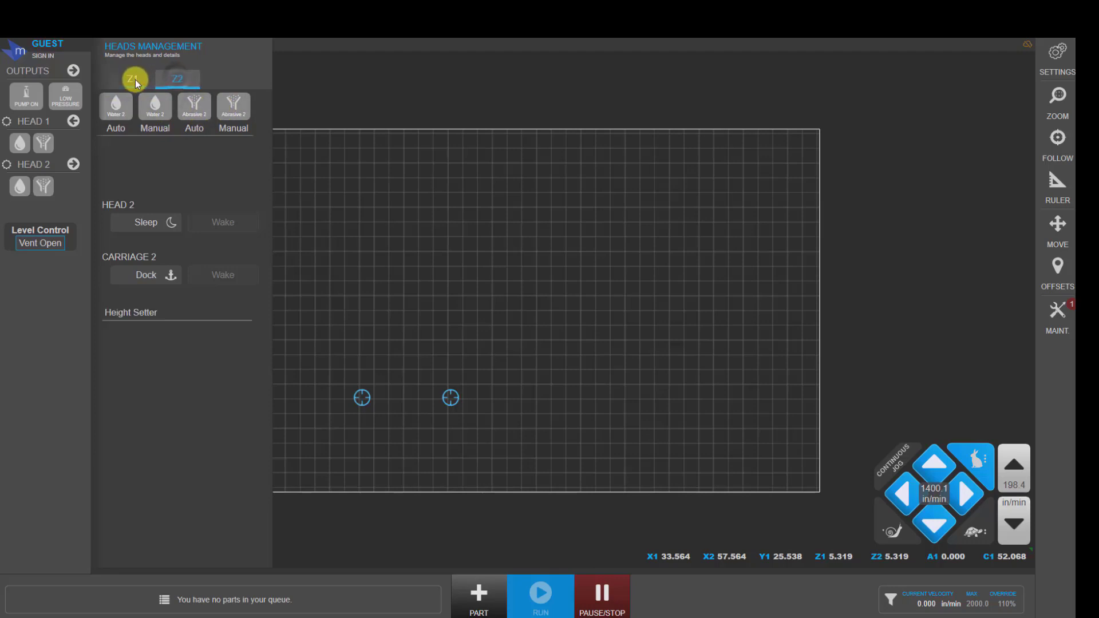
left_click(135, 80)
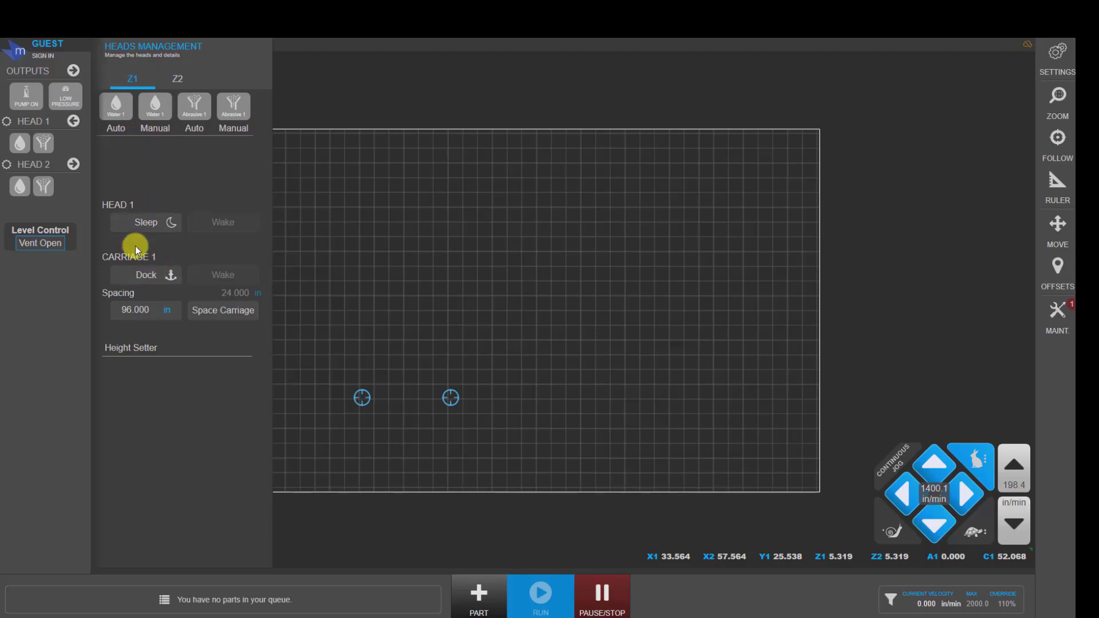
left_click(179, 79)
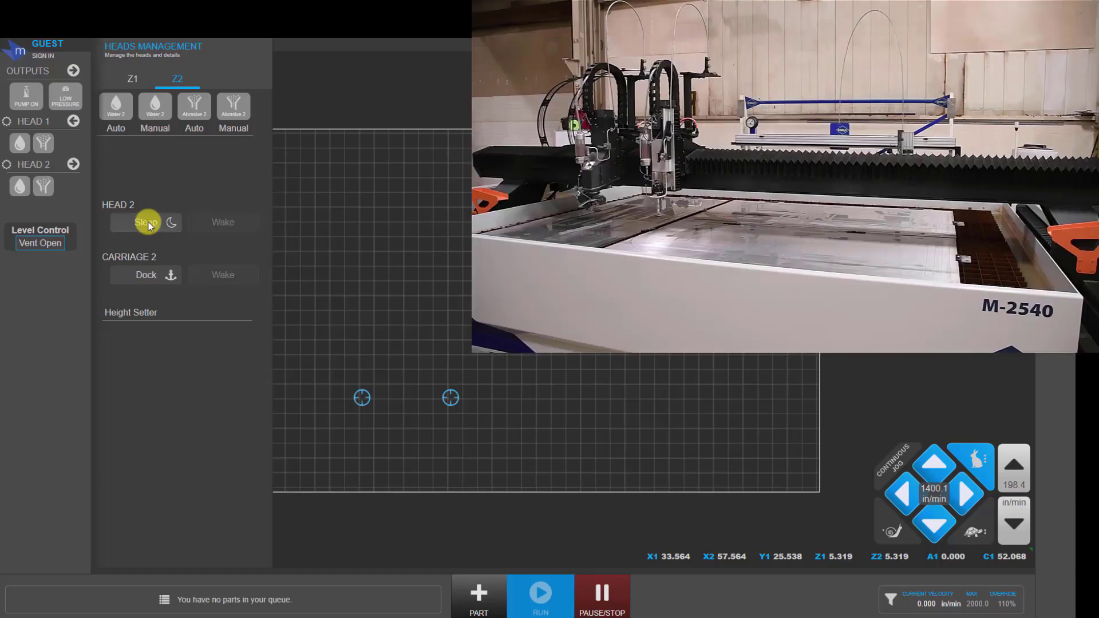
left_click(148, 223)
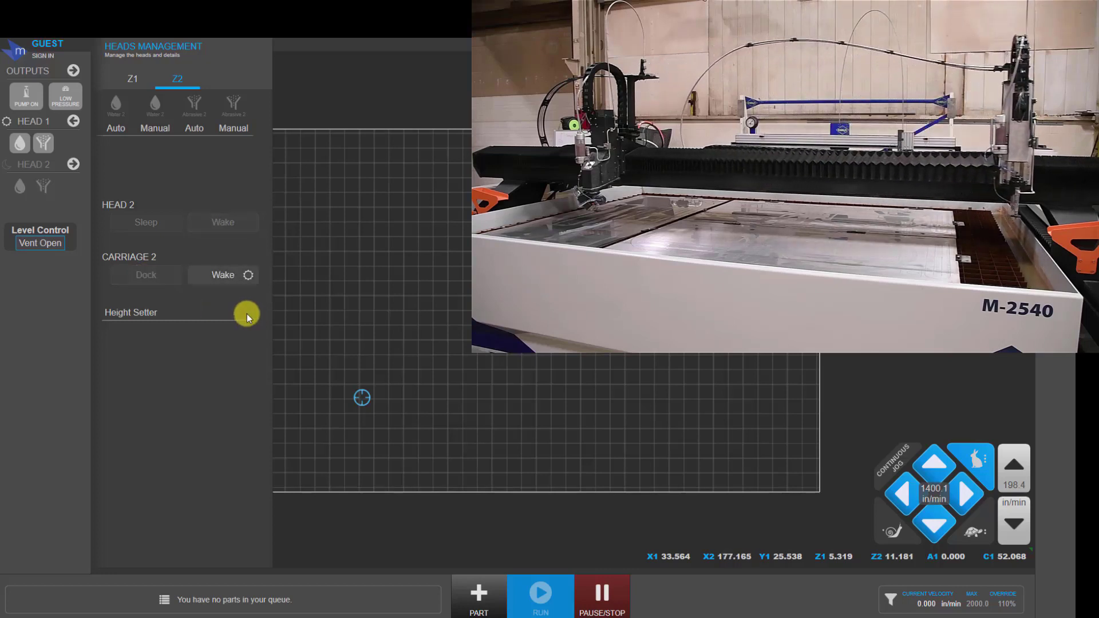
Browse the MANUAL, AUTO and TIMERS output toggles, then close the Outputs panel
left_click(73, 71)
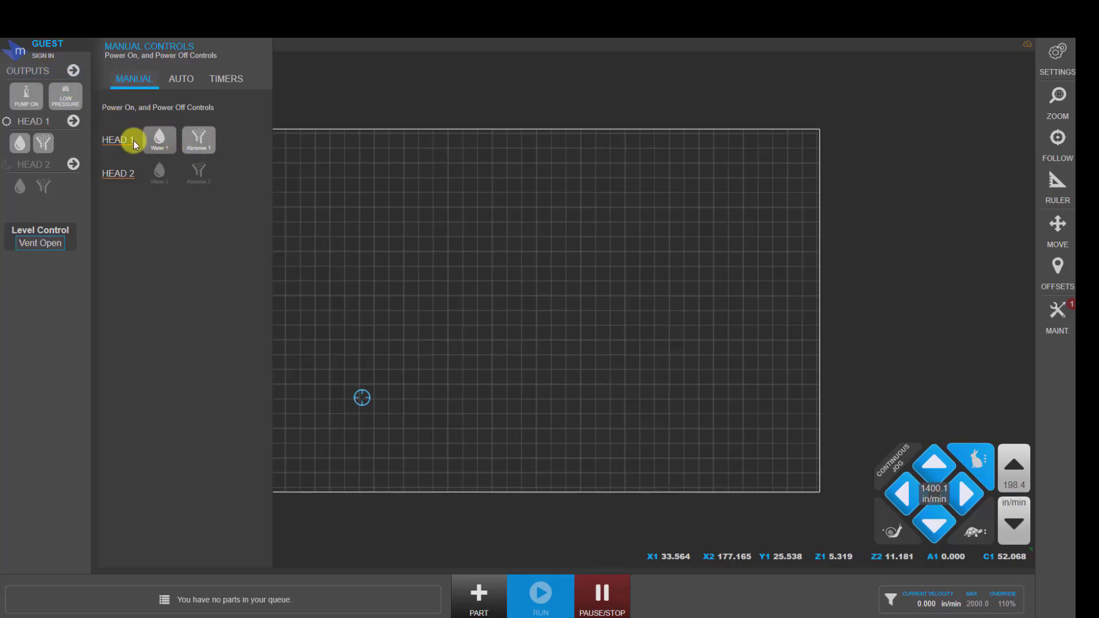
left_click(181, 80)
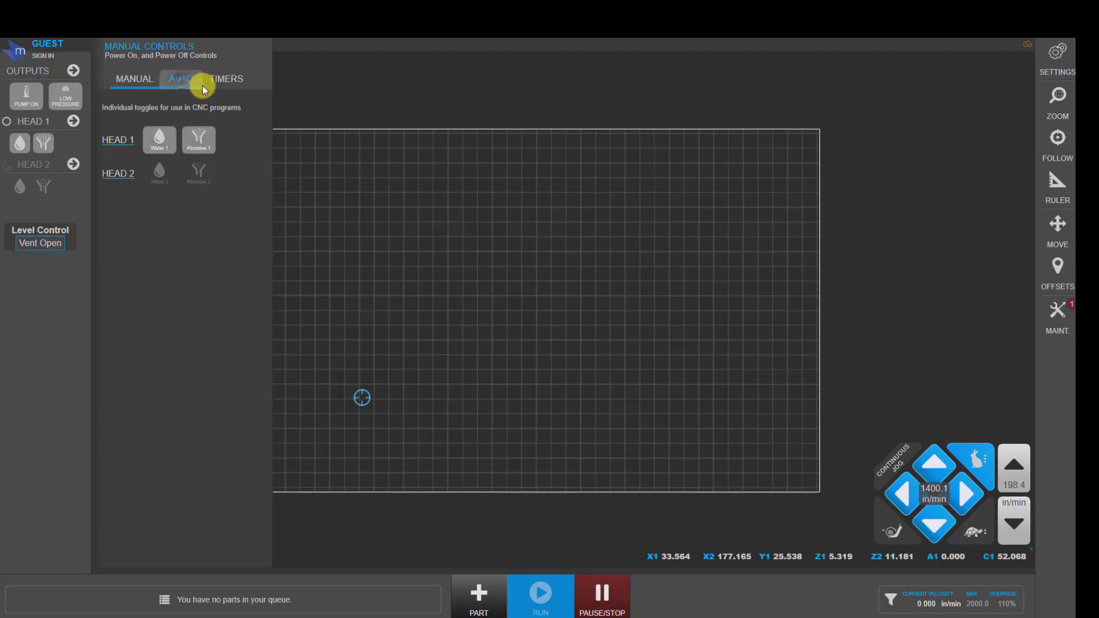
left_click(225, 80)
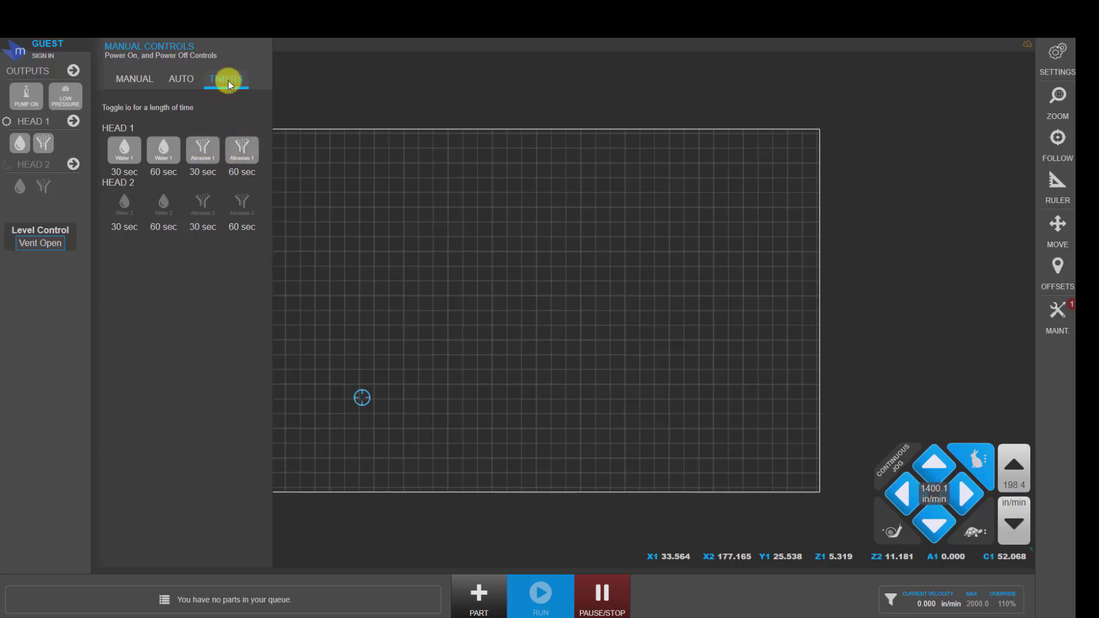
left_click(73, 70)
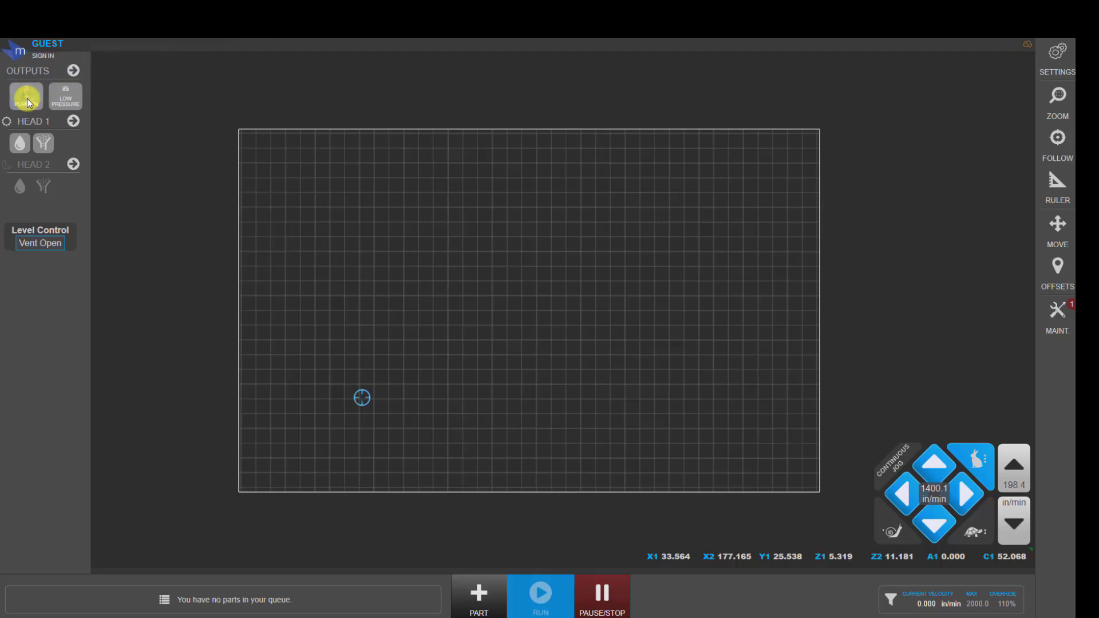
Start the pump at low pressure, raise the tank water level, then return it to Vent Open
left_click(61, 101)
left_click(49, 229)
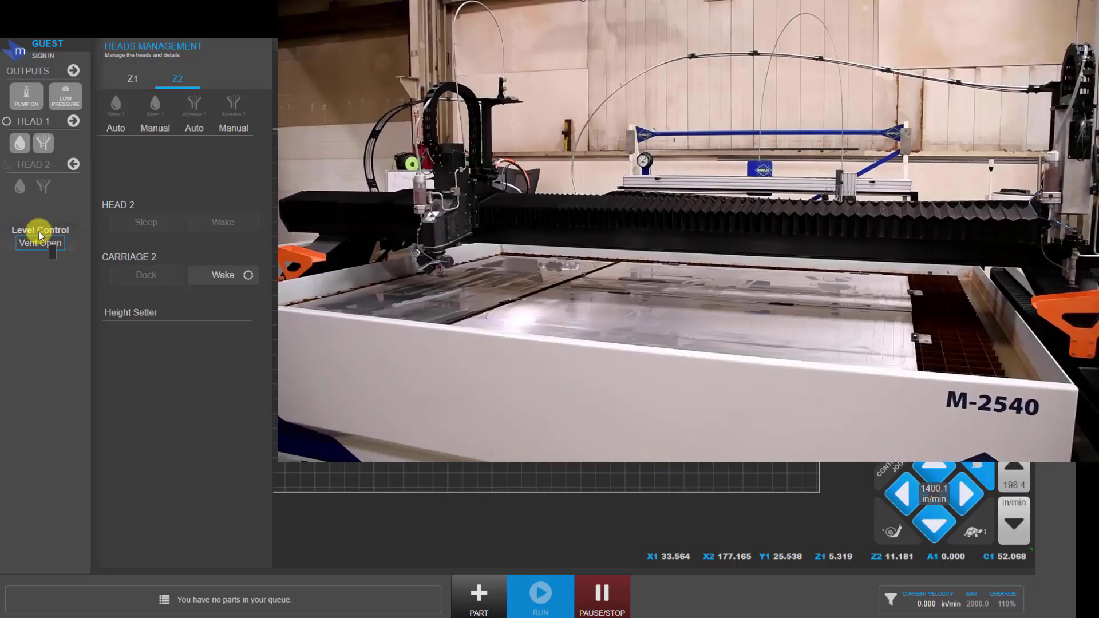
left_click(40, 235)
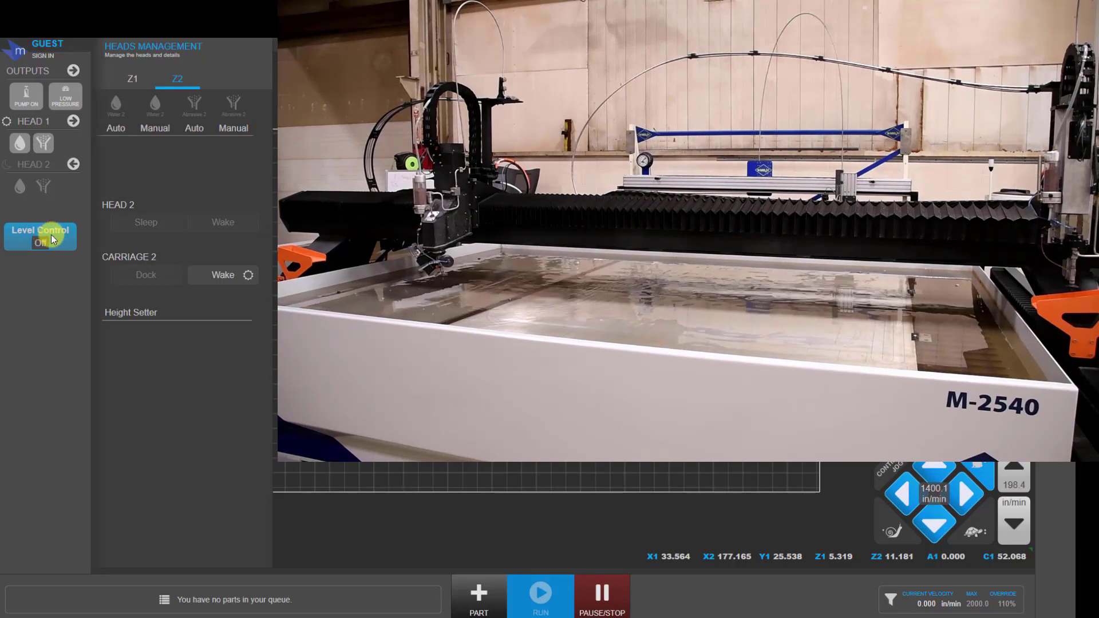
left_click(54, 235)
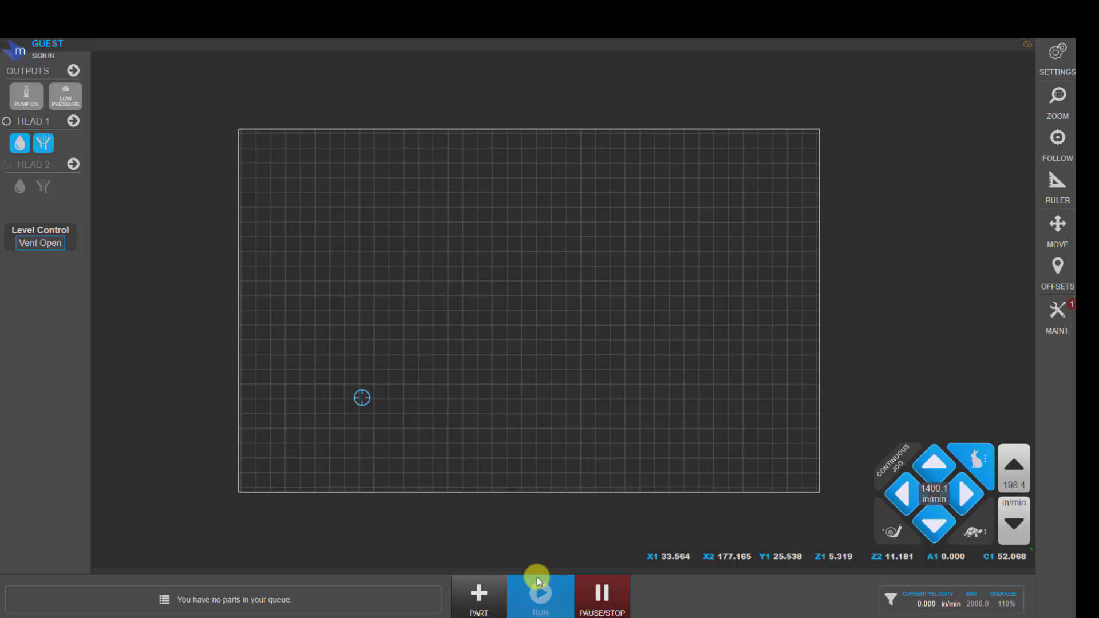
Add the demo Accuracy Test Part to the table, with a 0:03:17 cut time, and zoom in on it
left_click(480, 595)
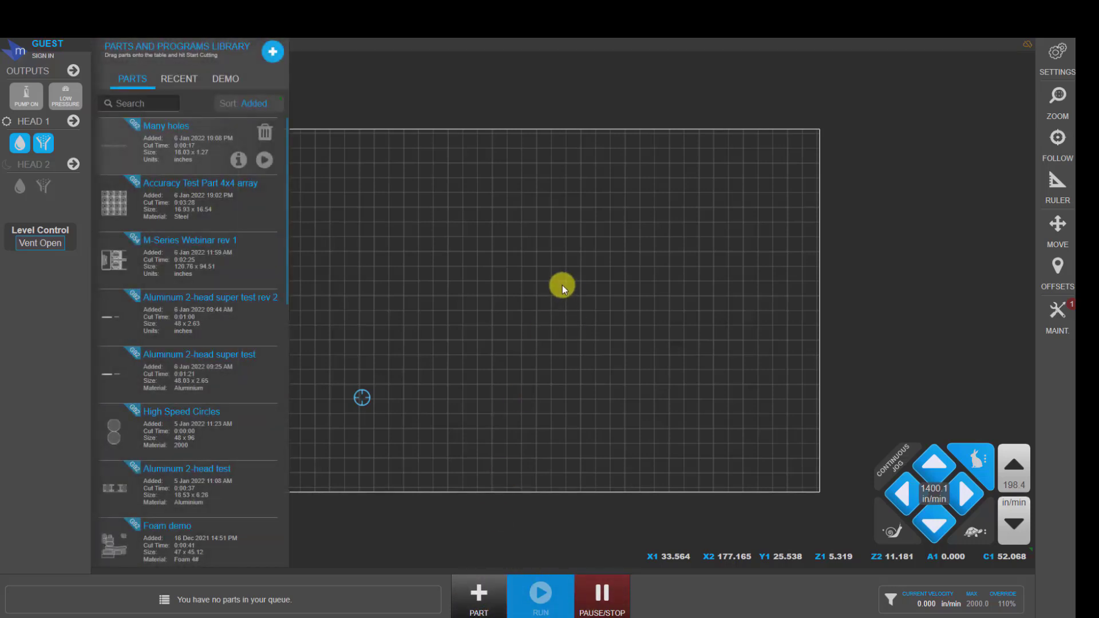
left_click(221, 78)
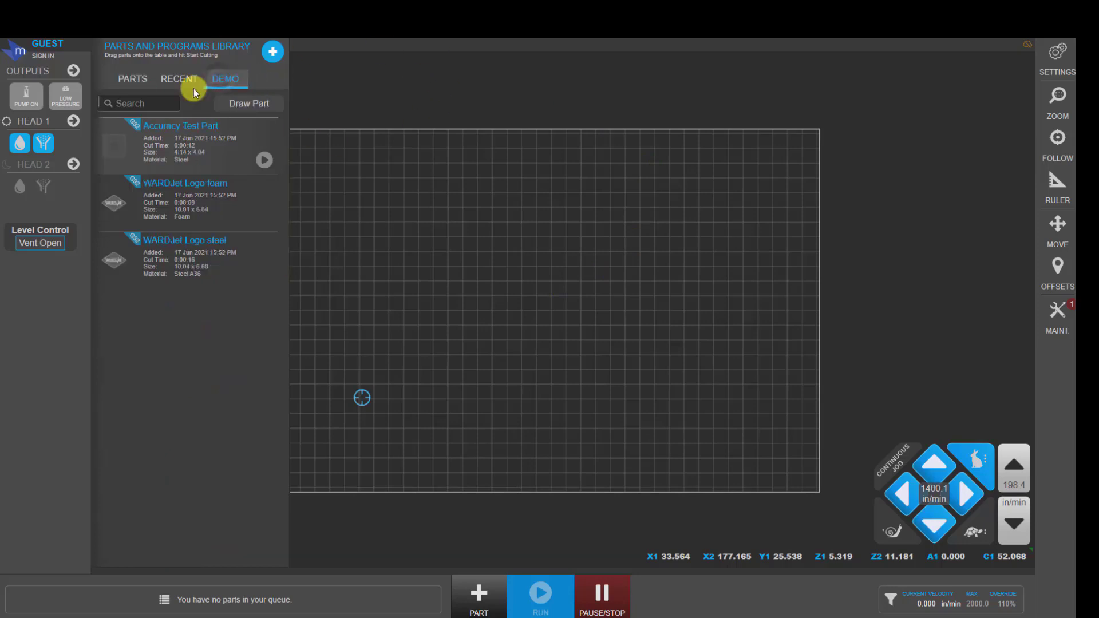
left_click(264, 160)
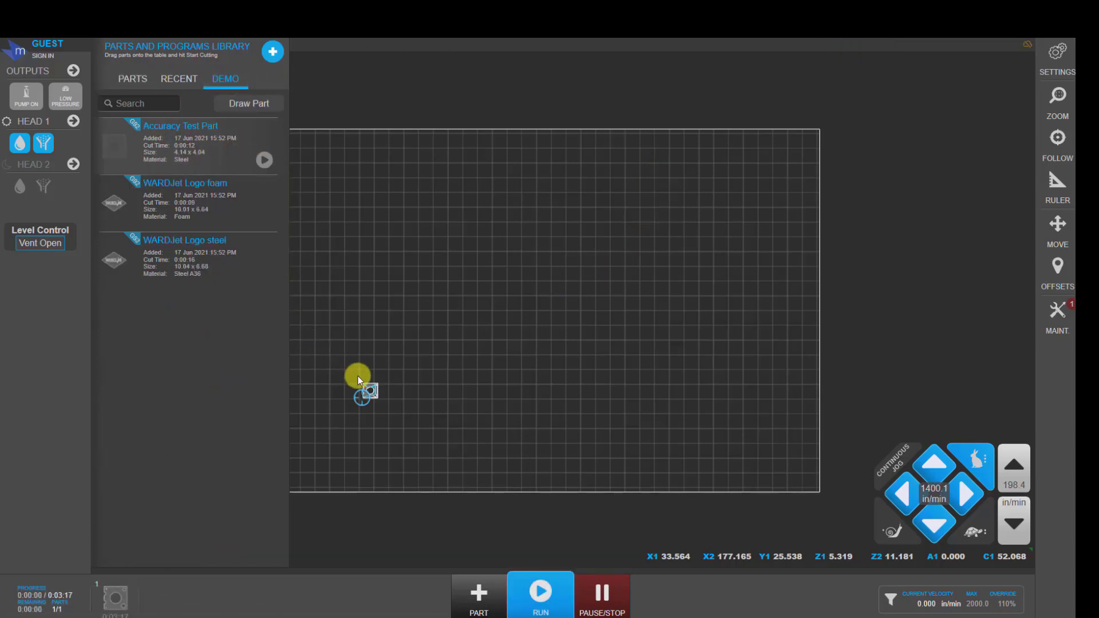
scroll(365, 393, "up", 5)
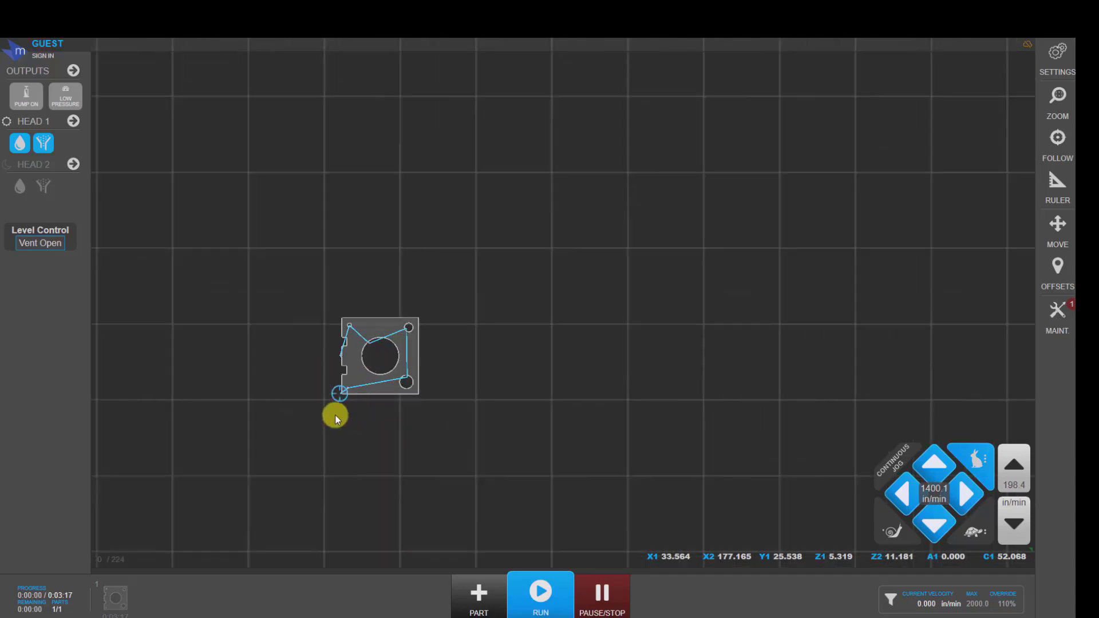
scroll(361, 366, "down", 3)
scroll(363, 372, "down", 1)
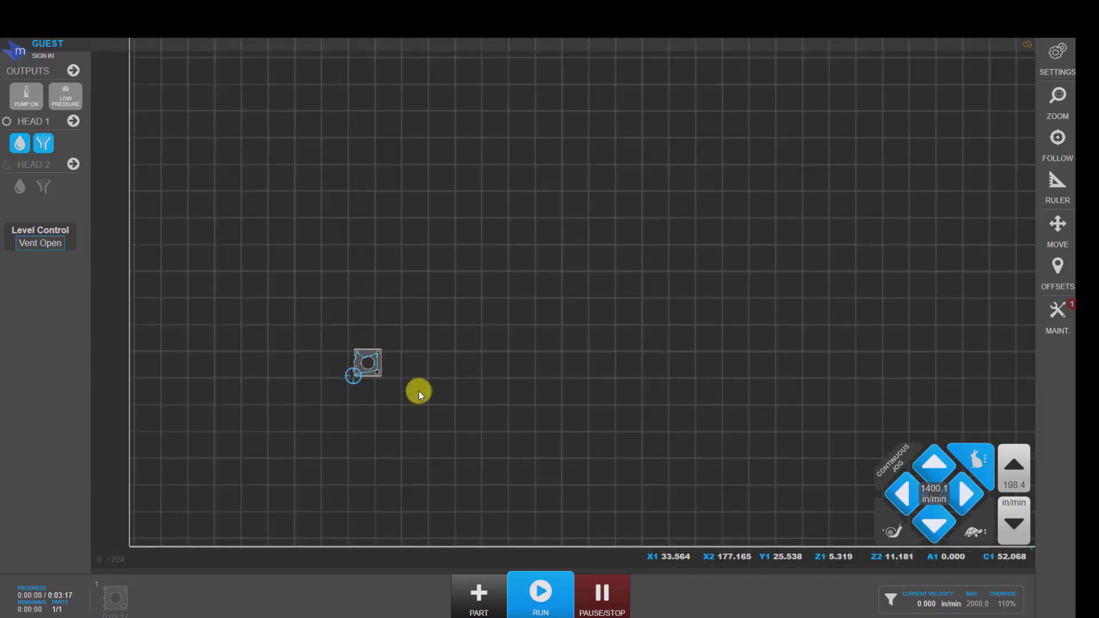
scroll(359, 370, "up", 5)
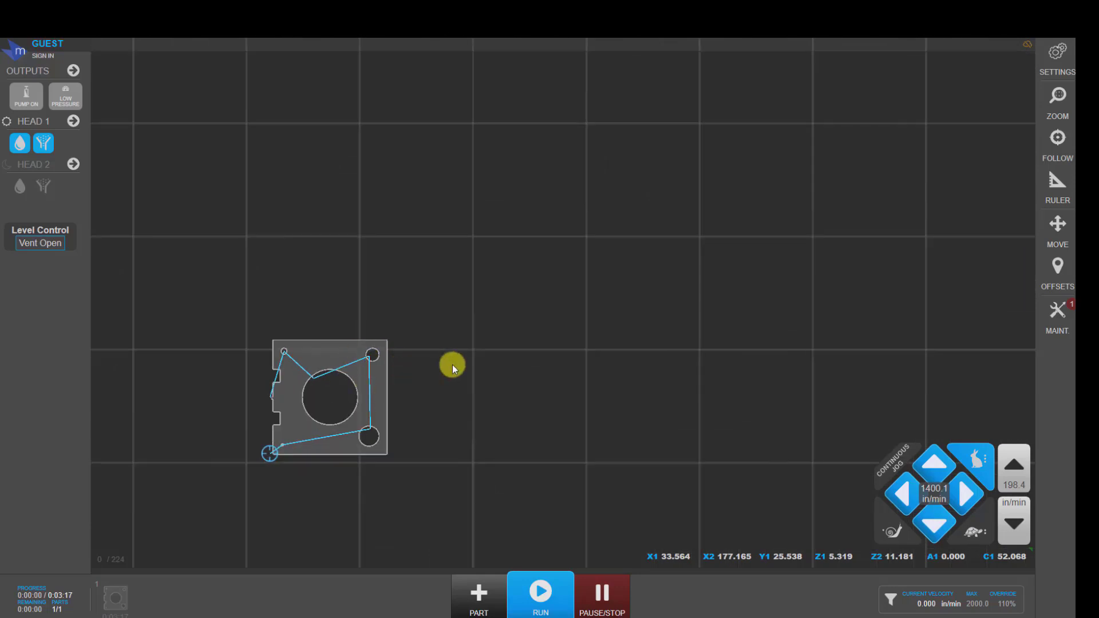
Create a 4×4 array of the part, then reset it back to a single part
left_click(338, 352)
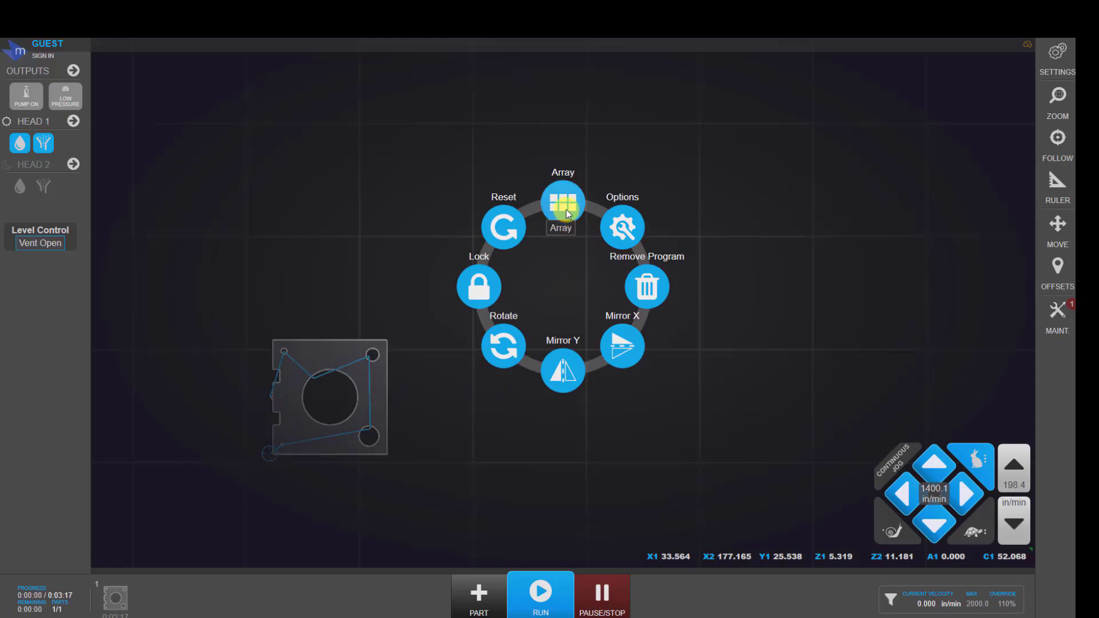
left_click(564, 206)
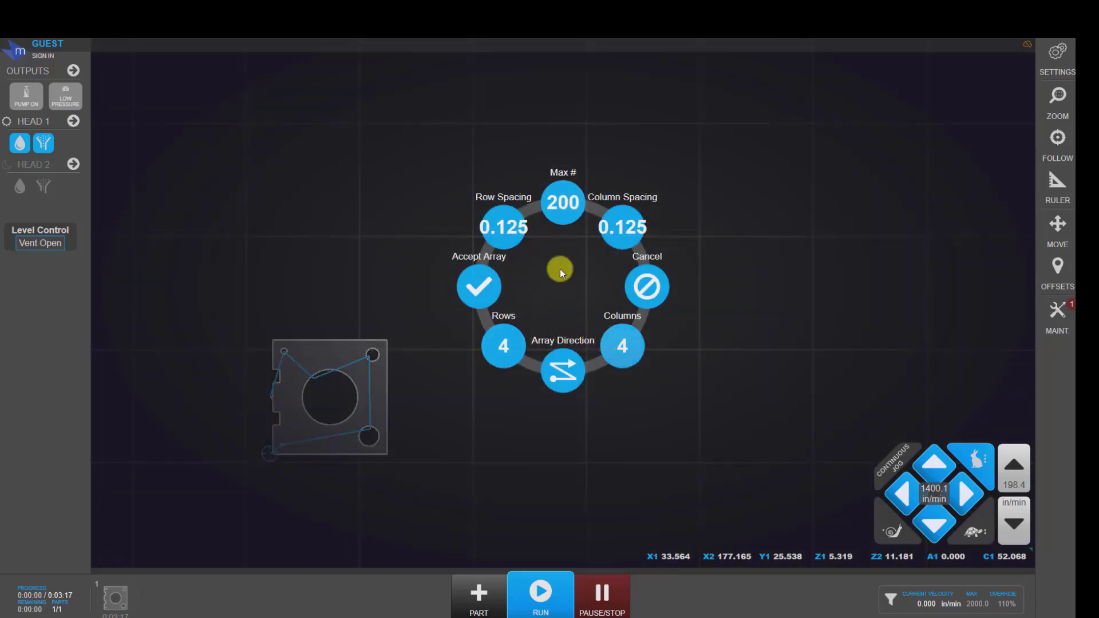
left_click(479, 293)
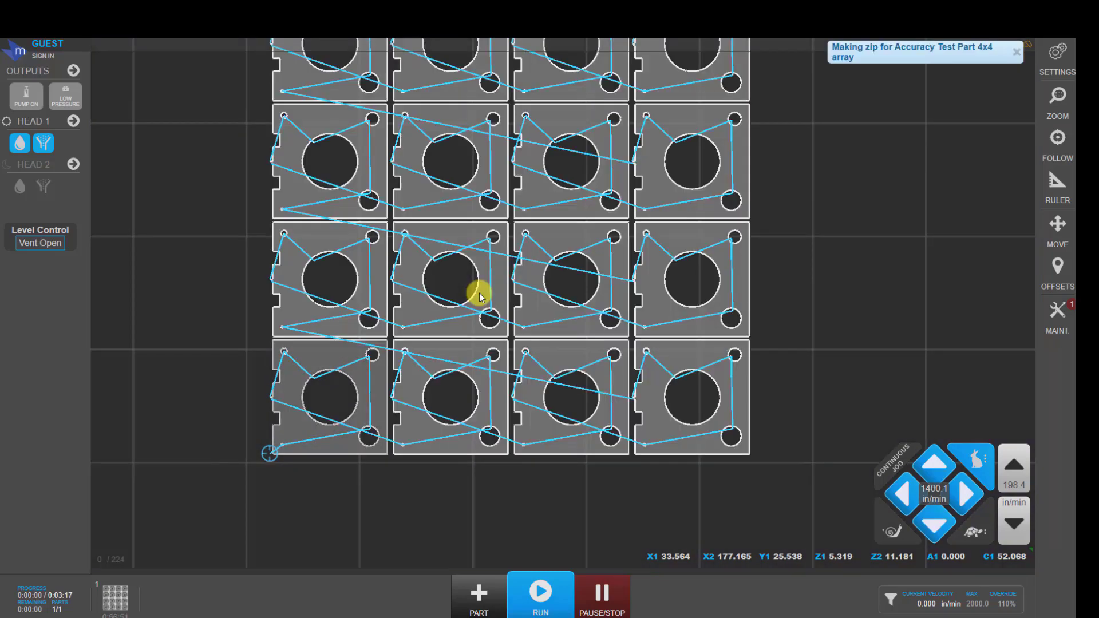
scroll(479, 299, "down", 4)
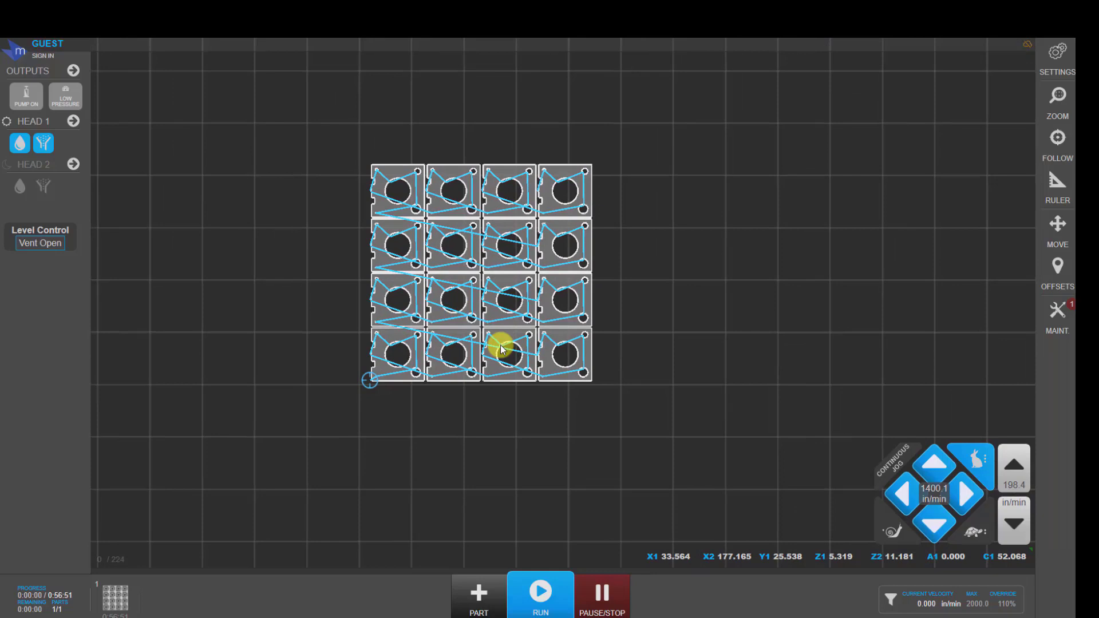
left_click(411, 315)
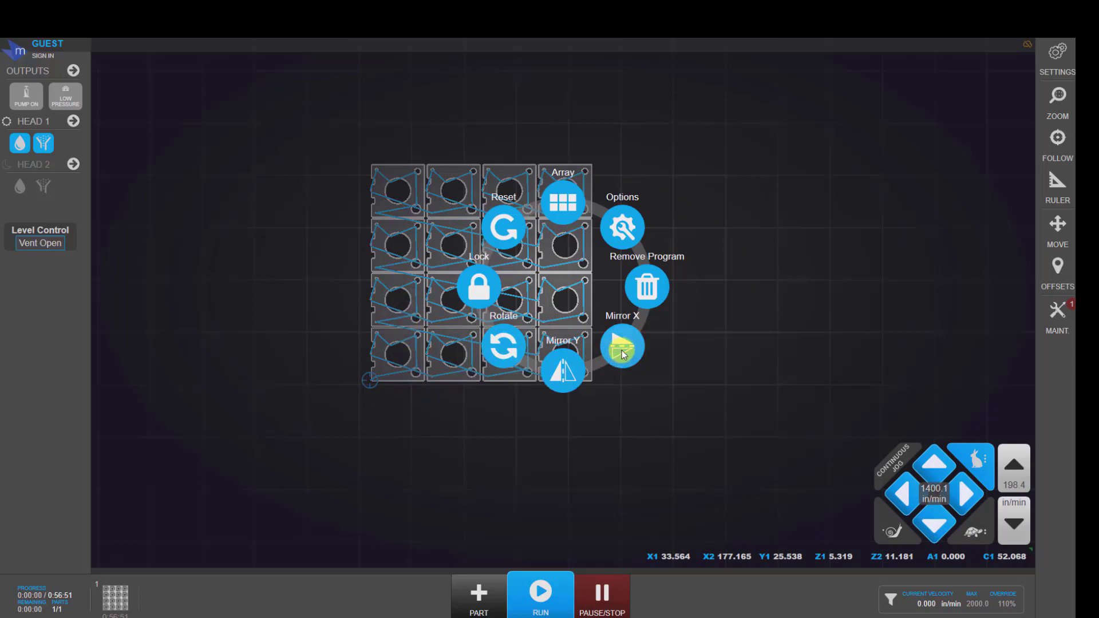
left_click(511, 235)
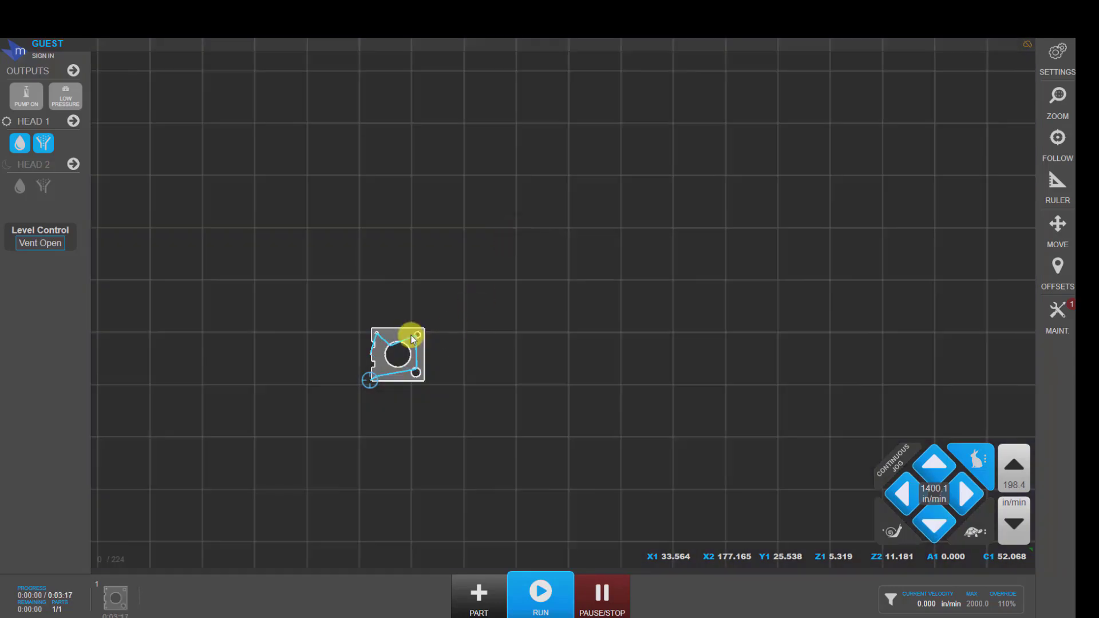
Array the part into 2 rows by 2 columns, raising the cut time to 0:13:46
left_click(401, 336)
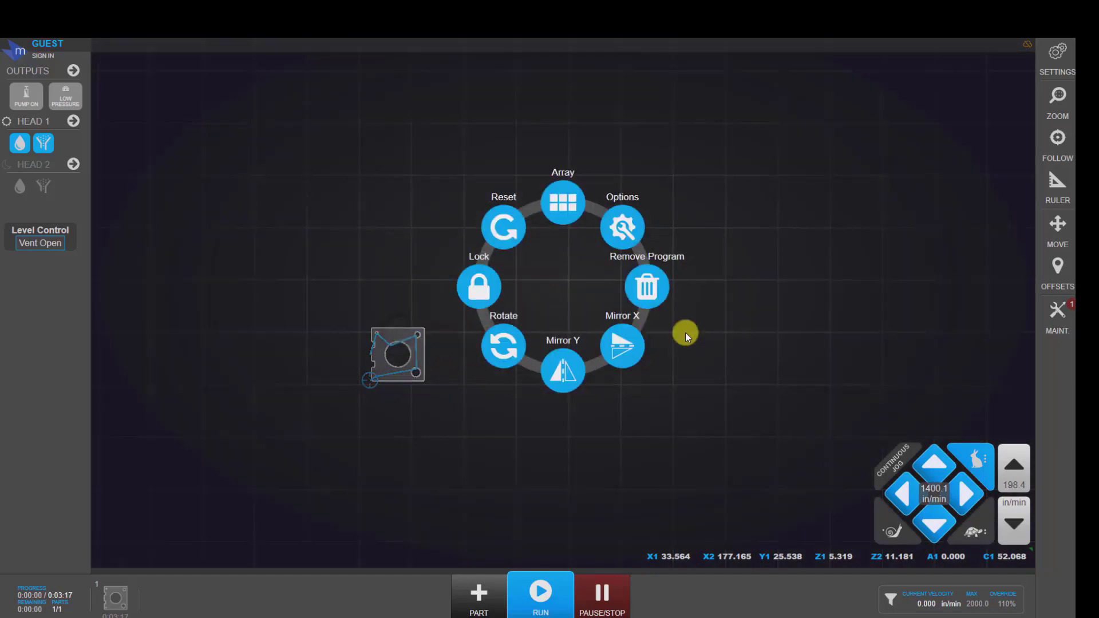
left_click(558, 204)
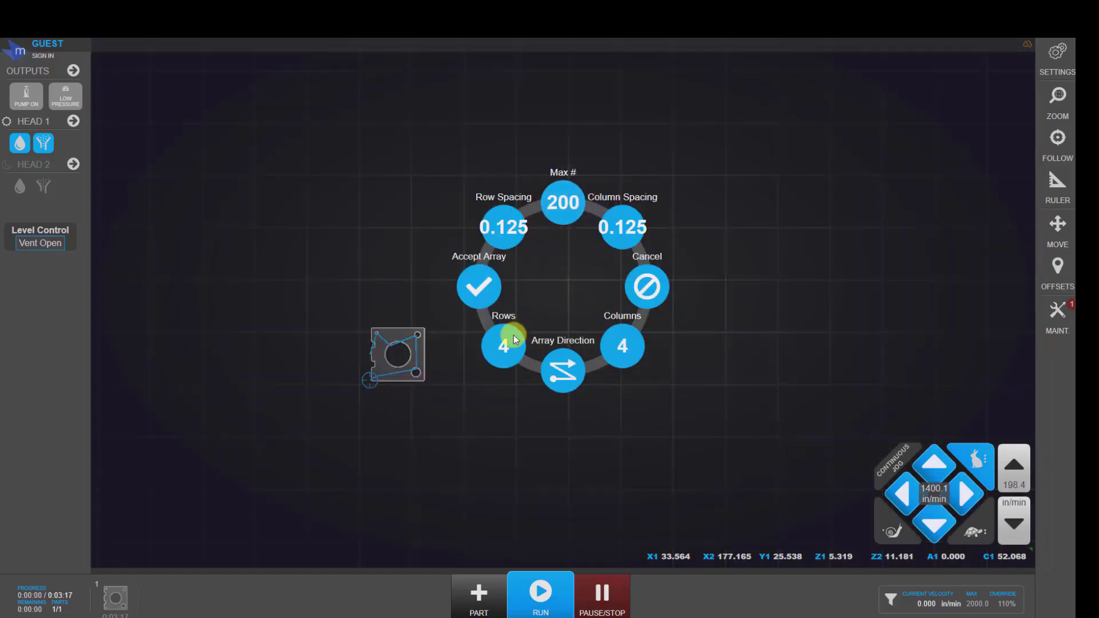
left_click(515, 339)
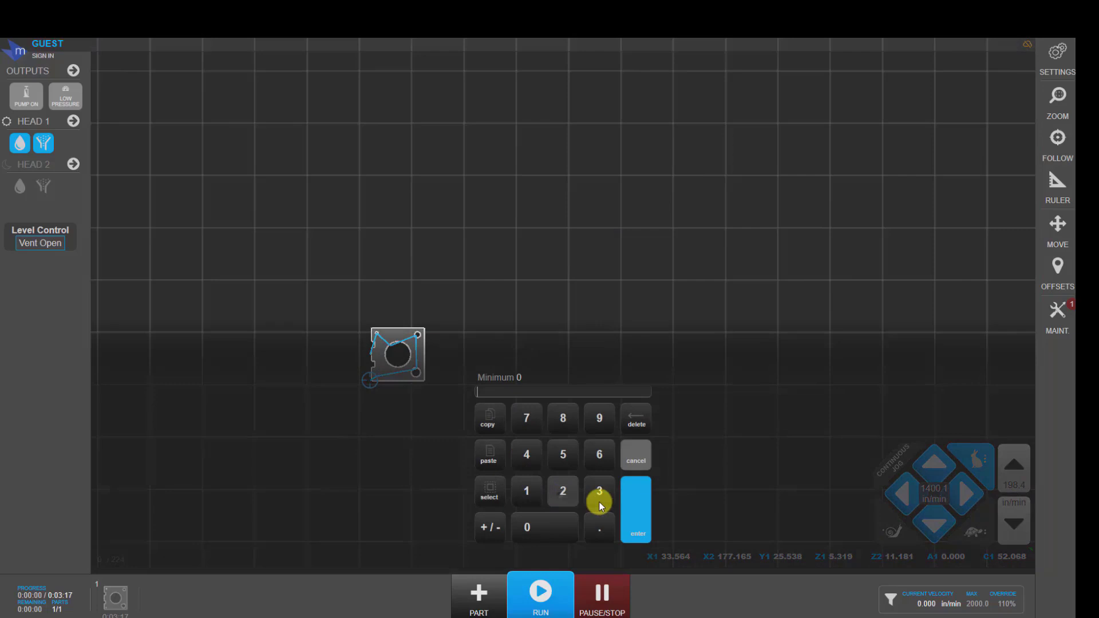
type("2")
left_click(625, 502)
left_click(626, 339)
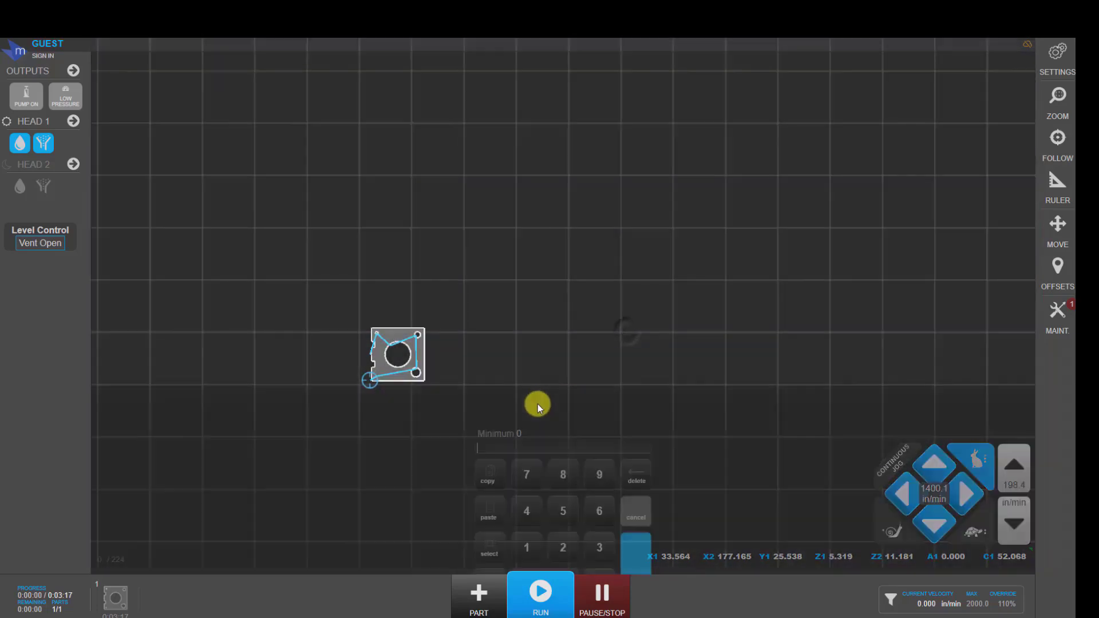
type("2")
left_click(624, 503)
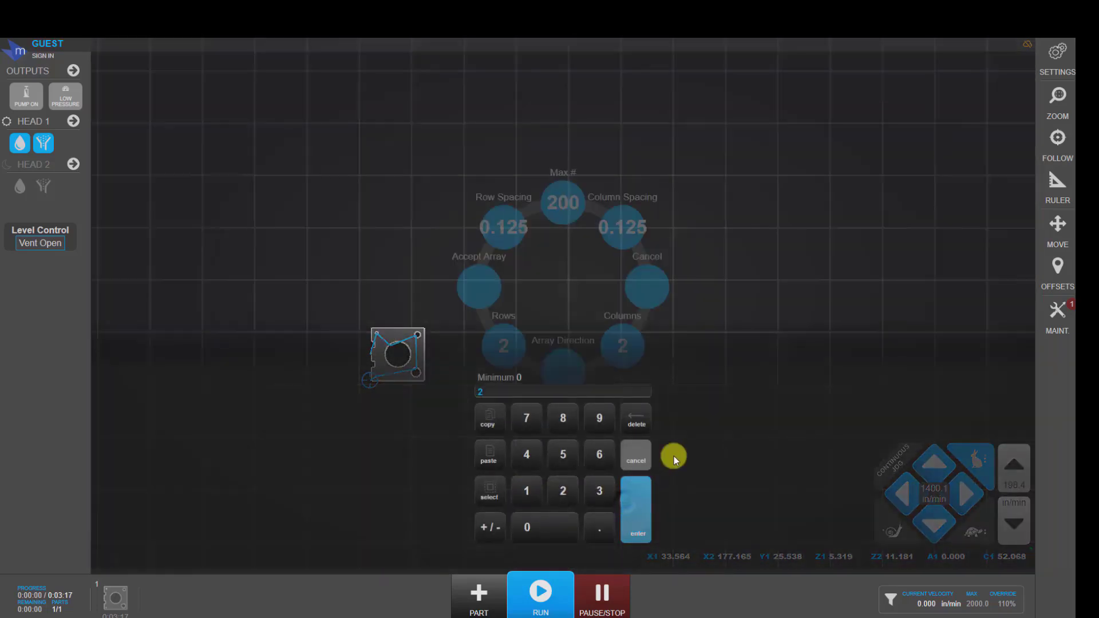
left_click(480, 289)
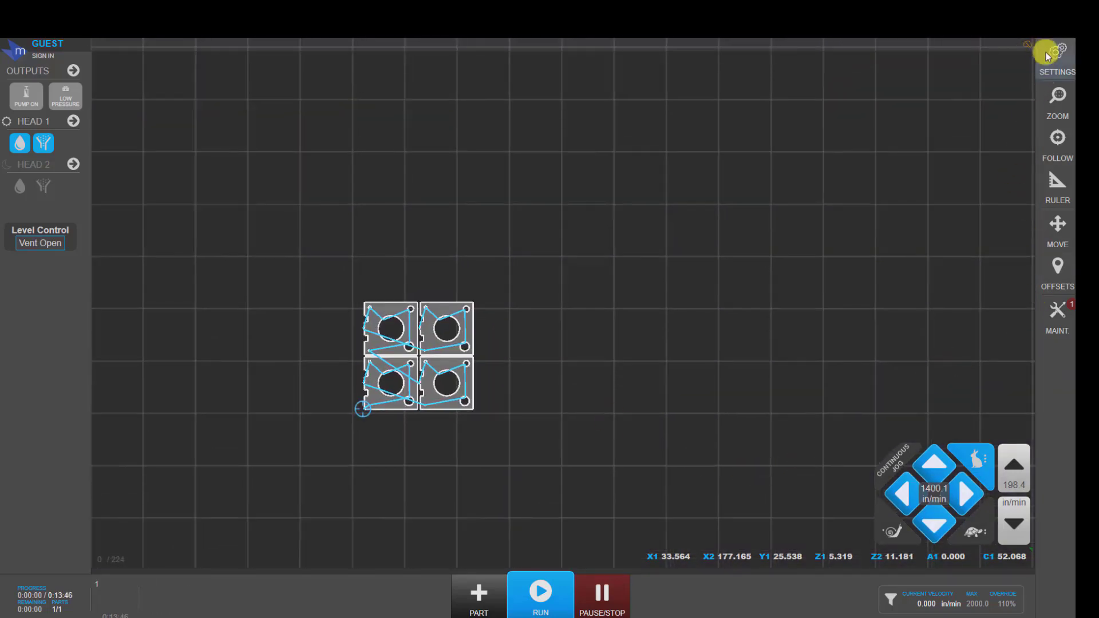
Ruler-measure the array from its top-right to bottom-left corner: X 8.3641, Y 8.0459, distance 11.6058
left_click(1053, 105)
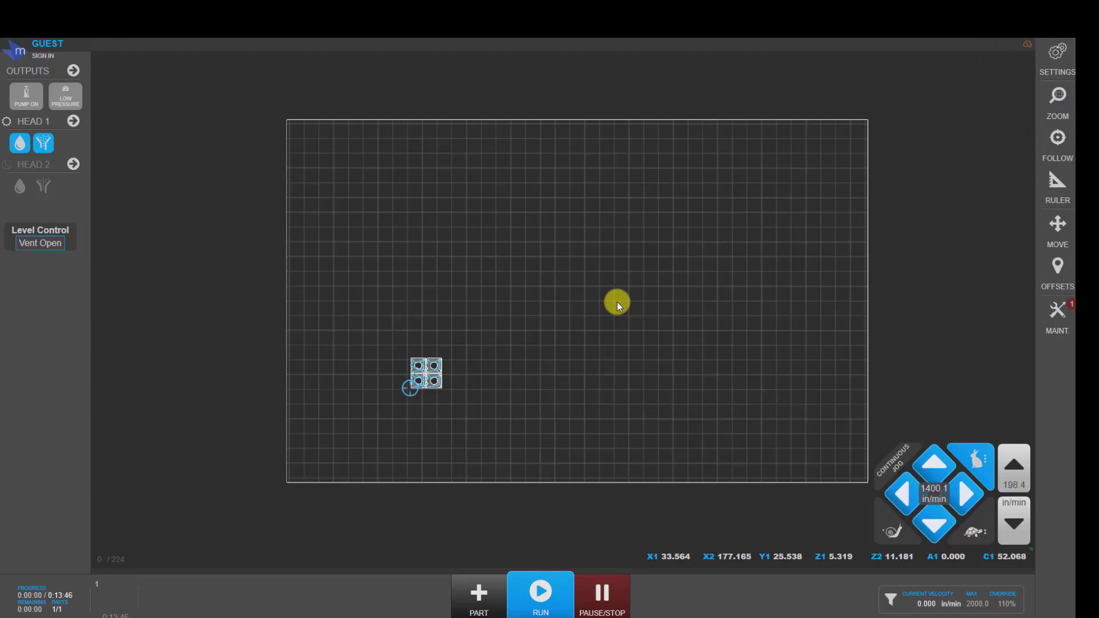
left_click(618, 302)
scroll(389, 377, "up", 3)
scroll(436, 363, "down", 5)
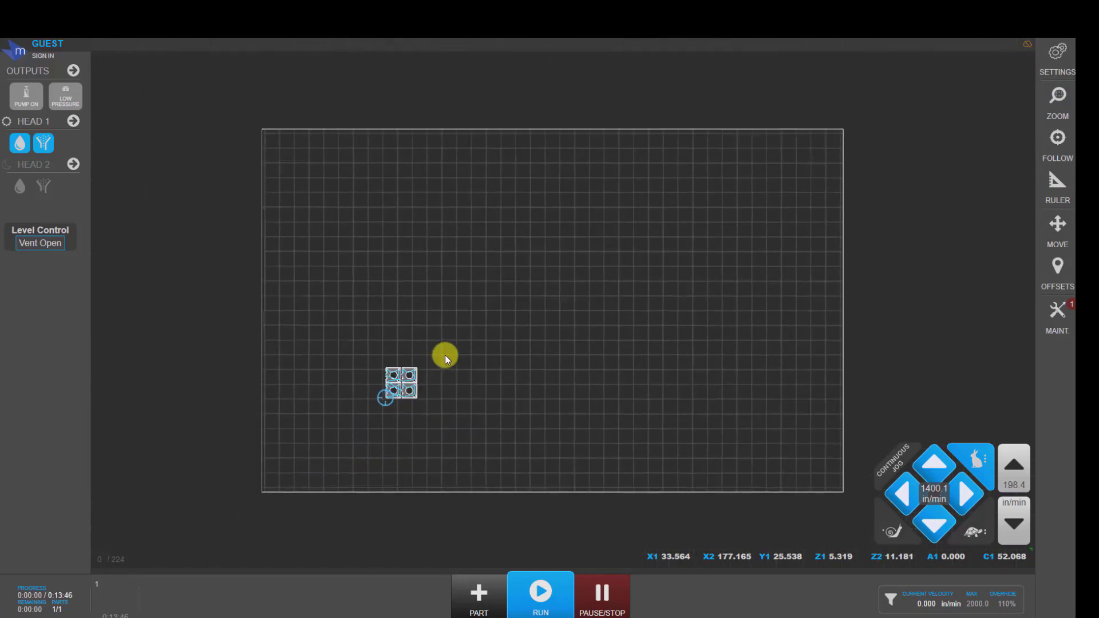
scroll(405, 452, "up", 4)
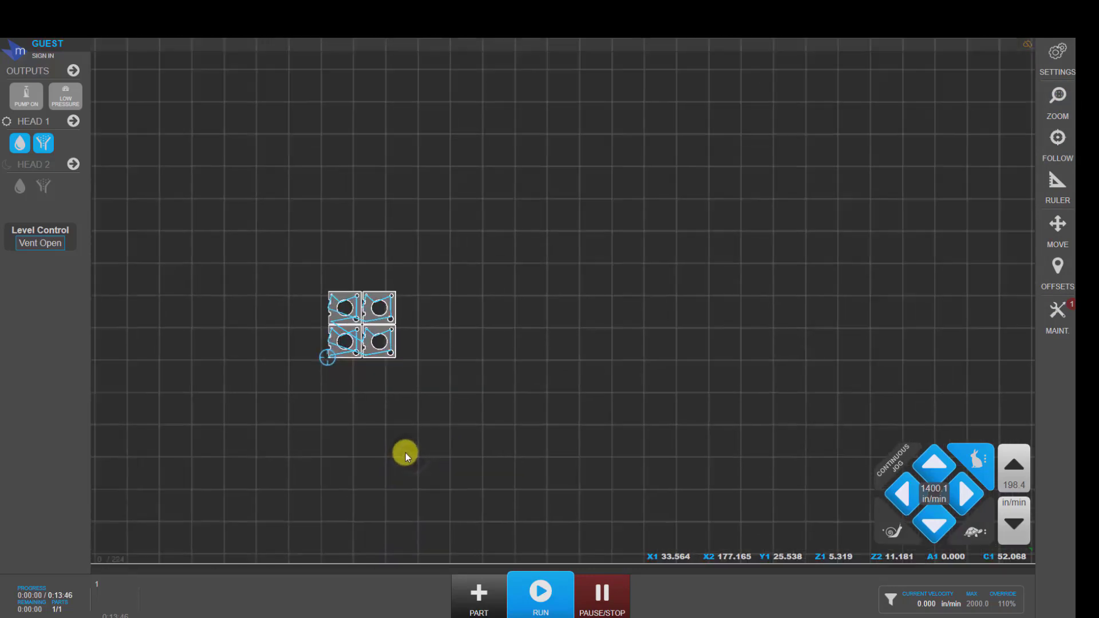
scroll(439, 289, "up", 5)
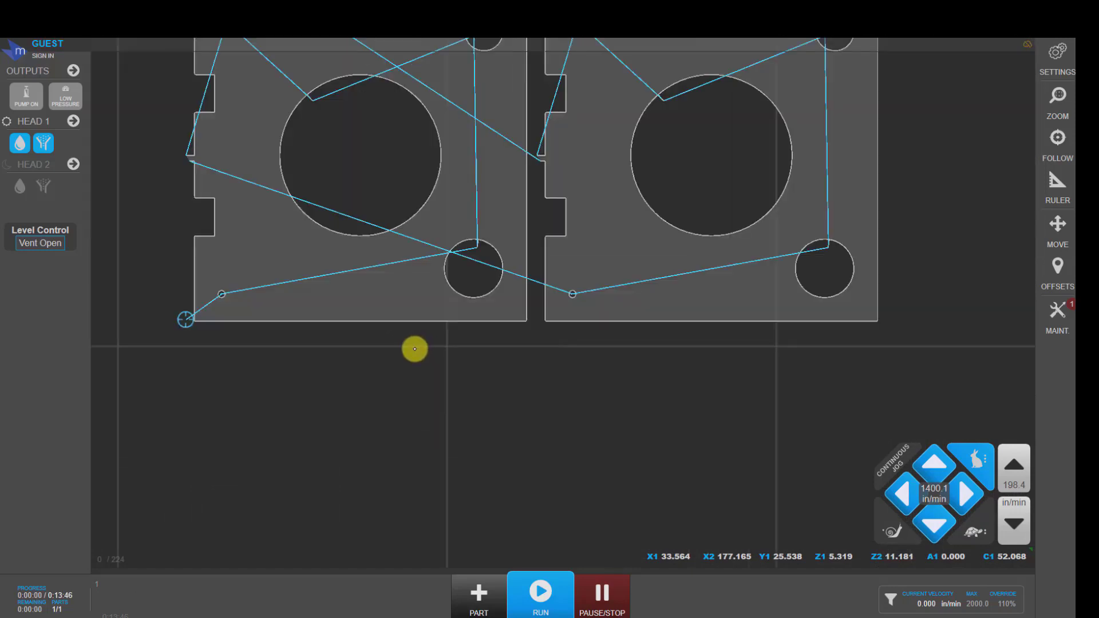
scroll(415, 349, "down", 8)
scroll(424, 349, "up", 5)
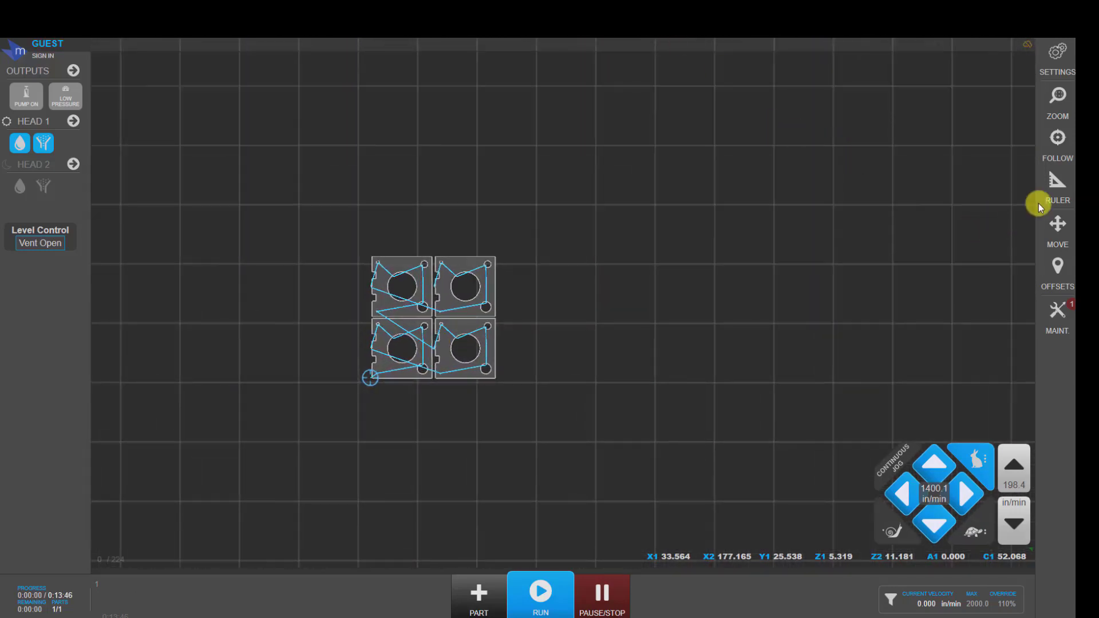
left_click(1053, 190)
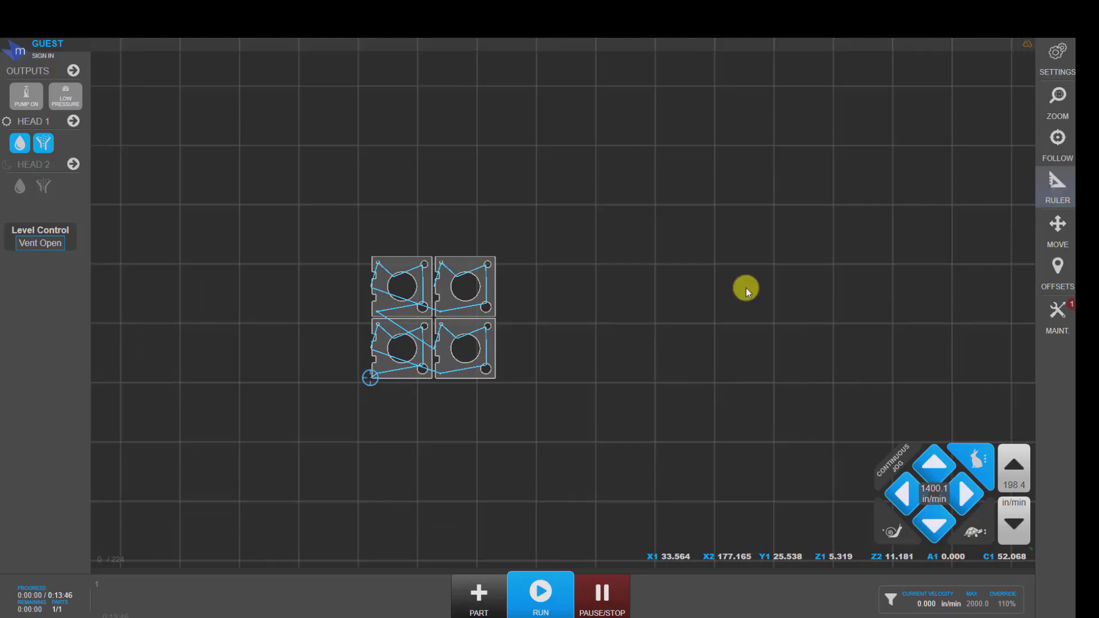
left_click(495, 257)
left_click(370, 378)
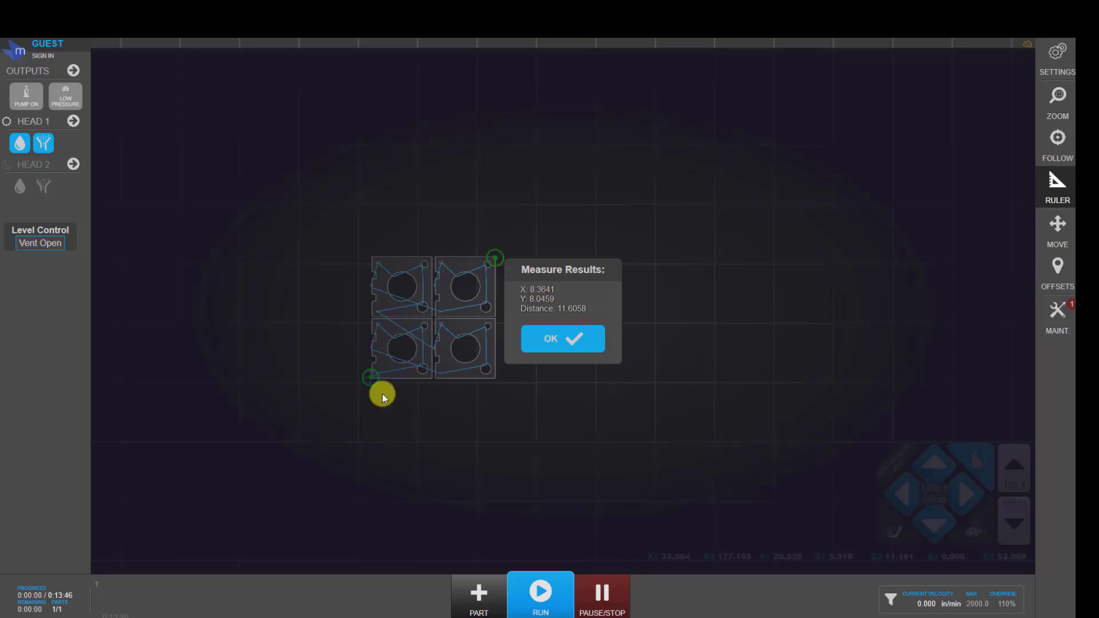
left_click(571, 342)
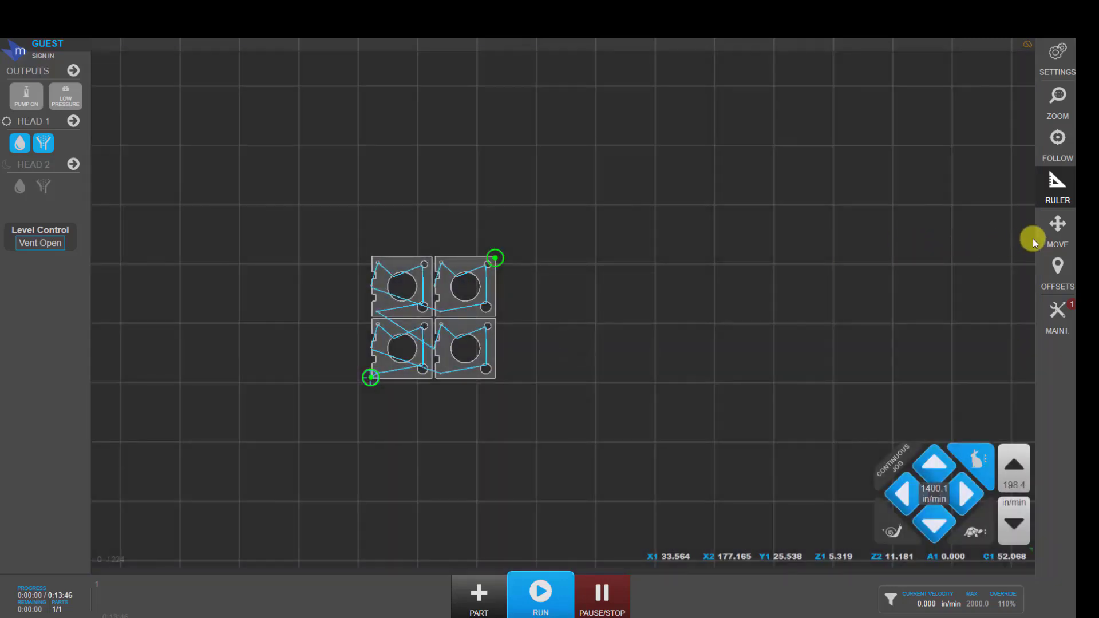
View Move To Point, then list the saved positions G54–G59, 'hi' and 'AL start' under Offsets
left_click(1057, 231)
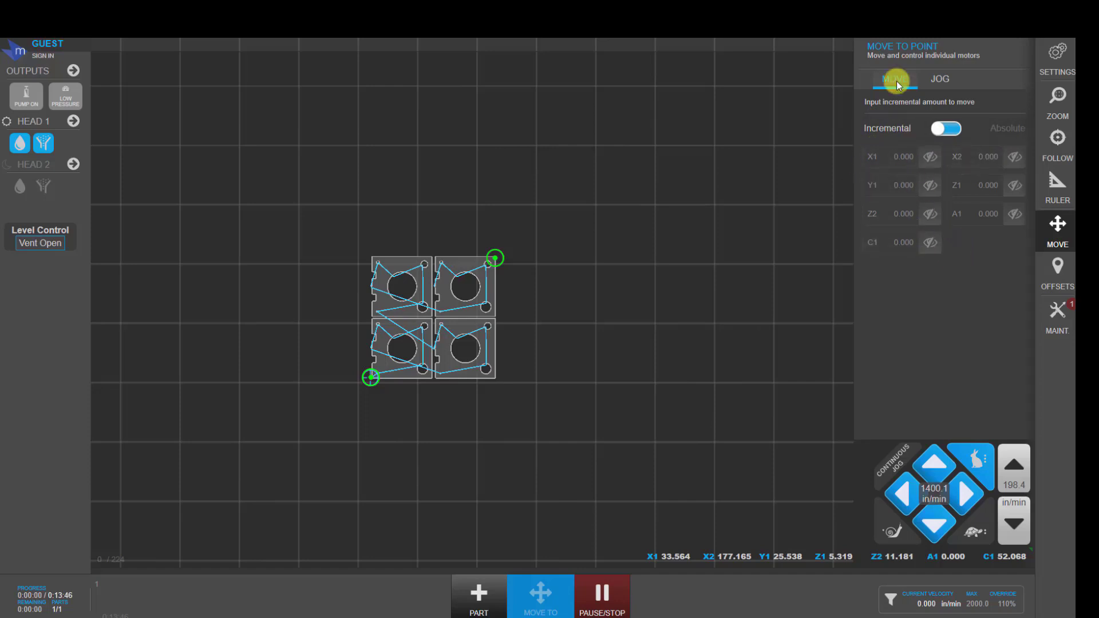
left_click(1062, 267)
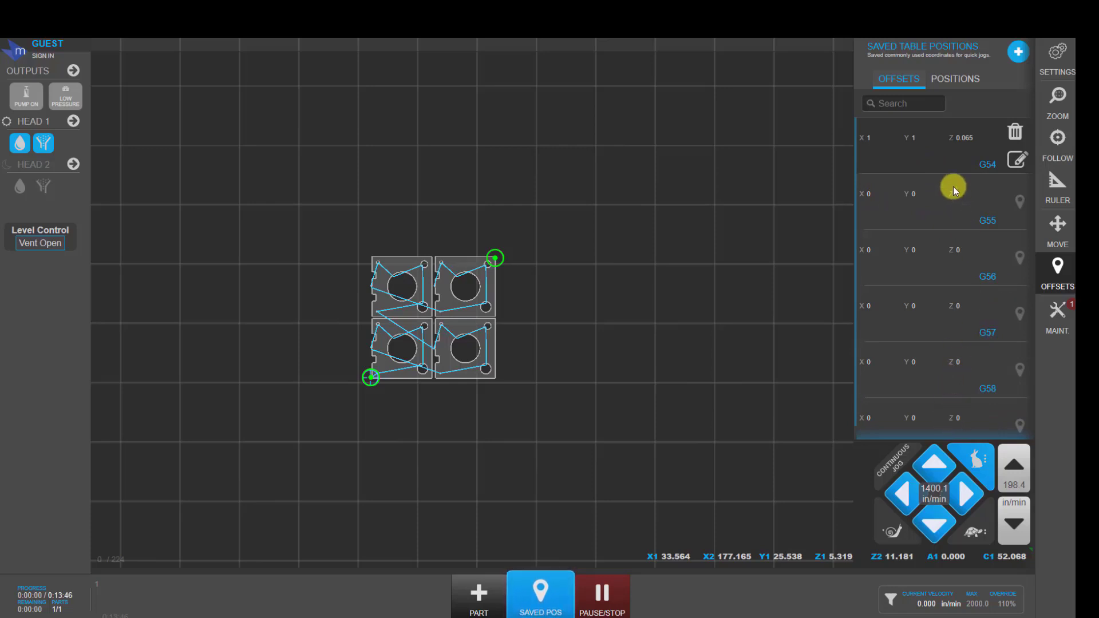
left_click(950, 80)
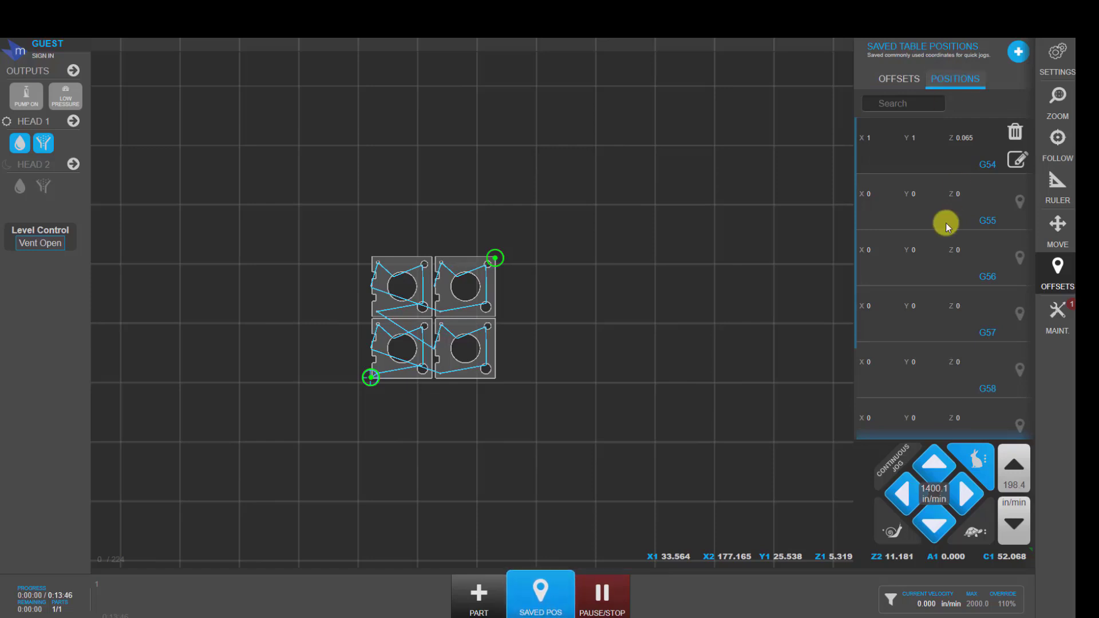
scroll(946, 222, "down", 2)
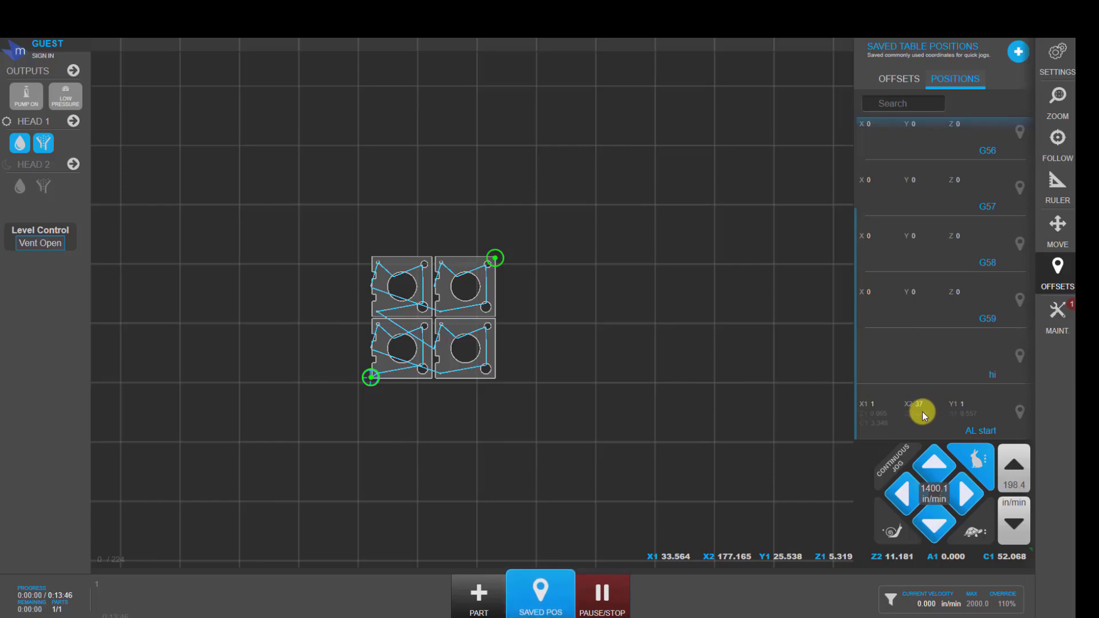
Jog the cutting head up and down in Y and left in X, and clear the measurement markers
left_click(1057, 320)
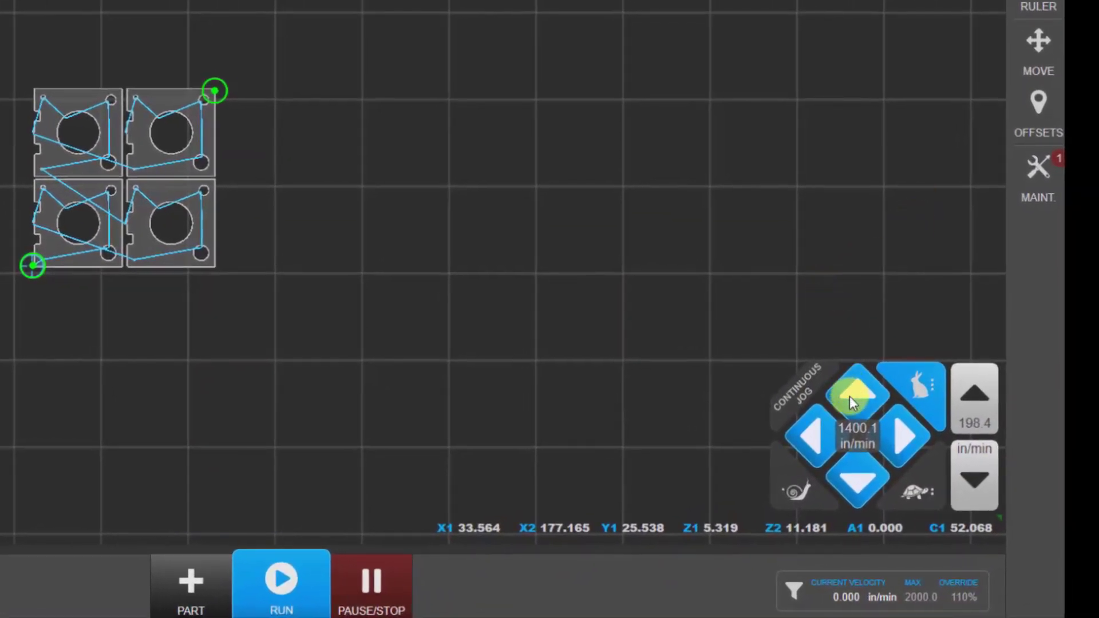
left_click(860, 387)
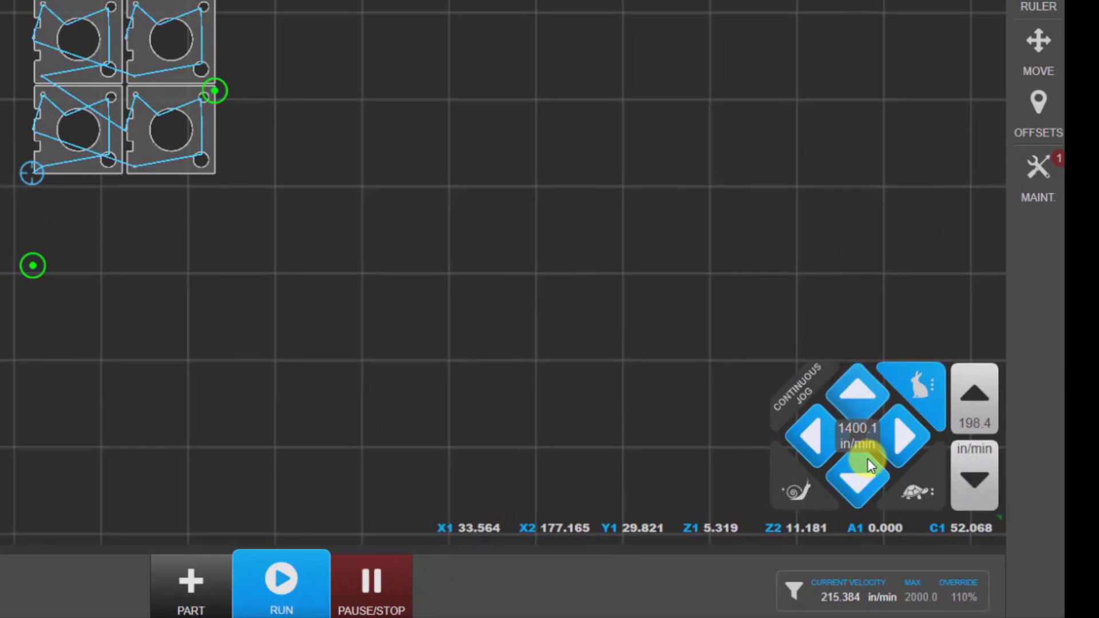
left_click(859, 480)
left_click(824, 431)
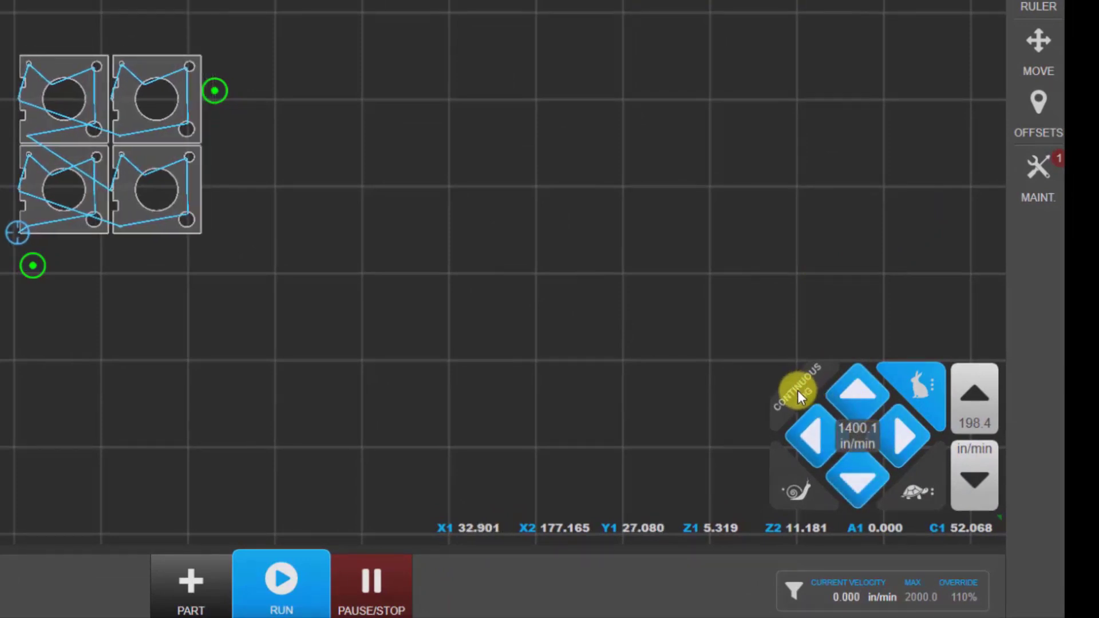
left_click(473, 208)
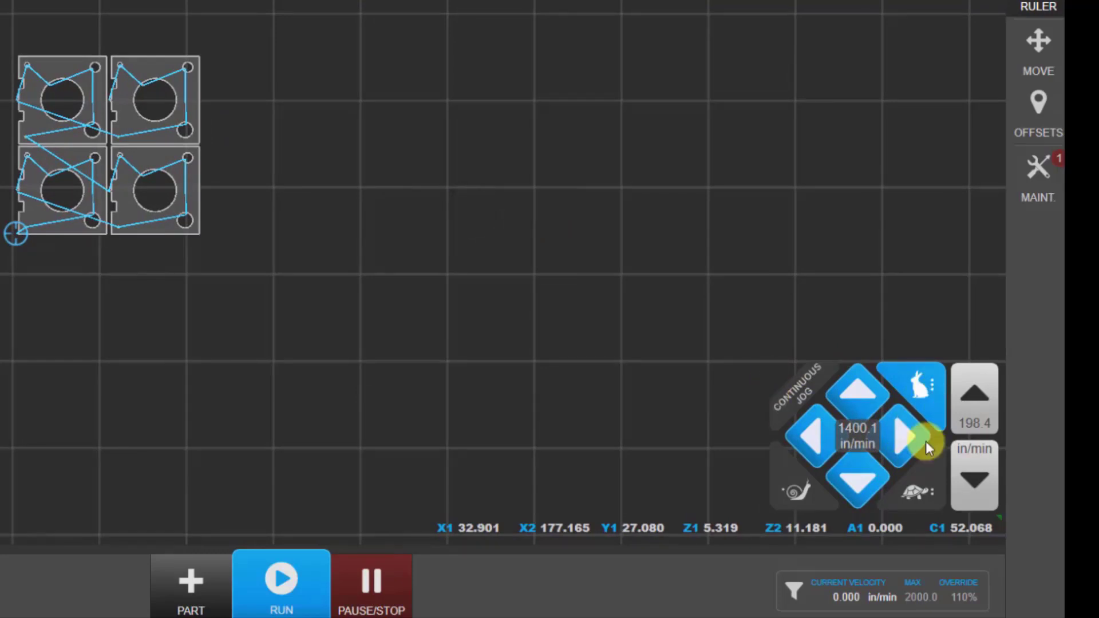
Lower the jog speed from 700 to the slowest 350 in/min and jog the head right to X 38.022
left_click(916, 487)
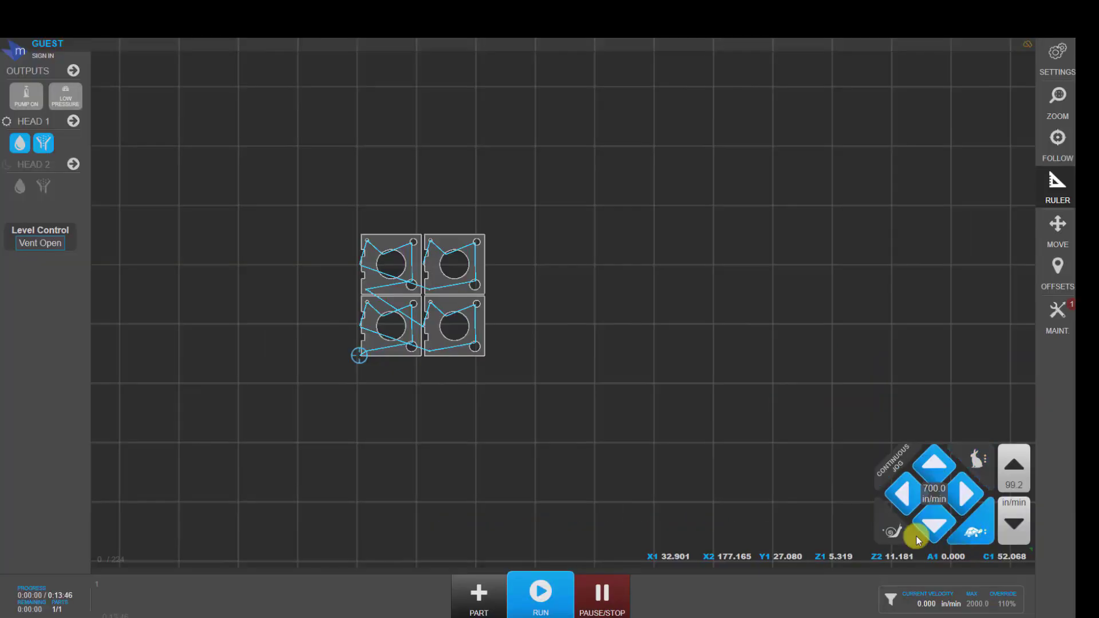
left_click(890, 537)
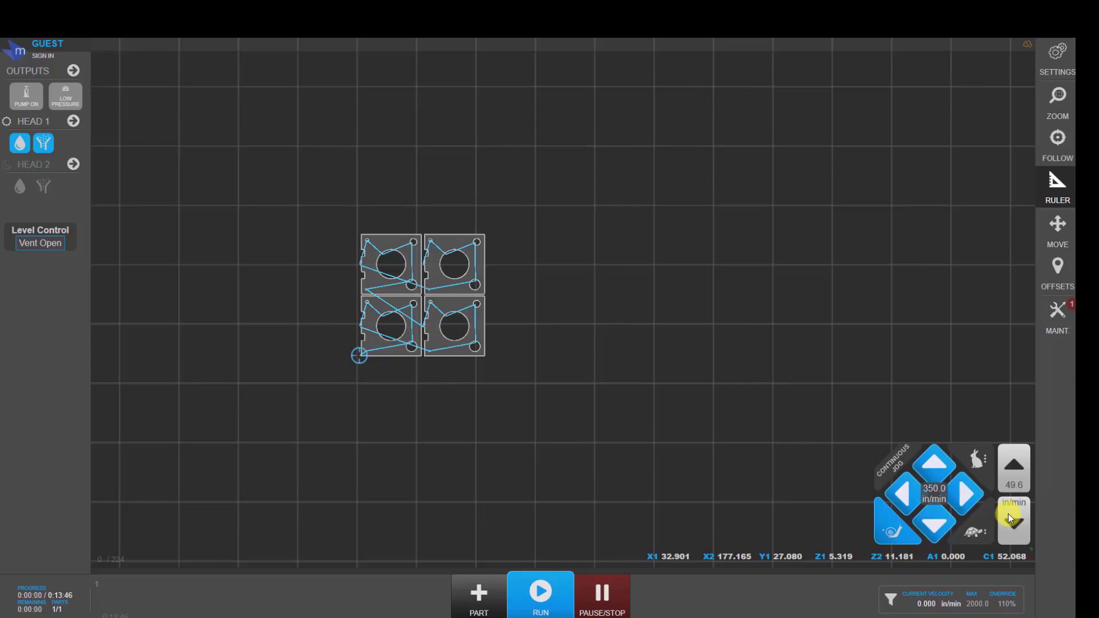
left_click(967, 496)
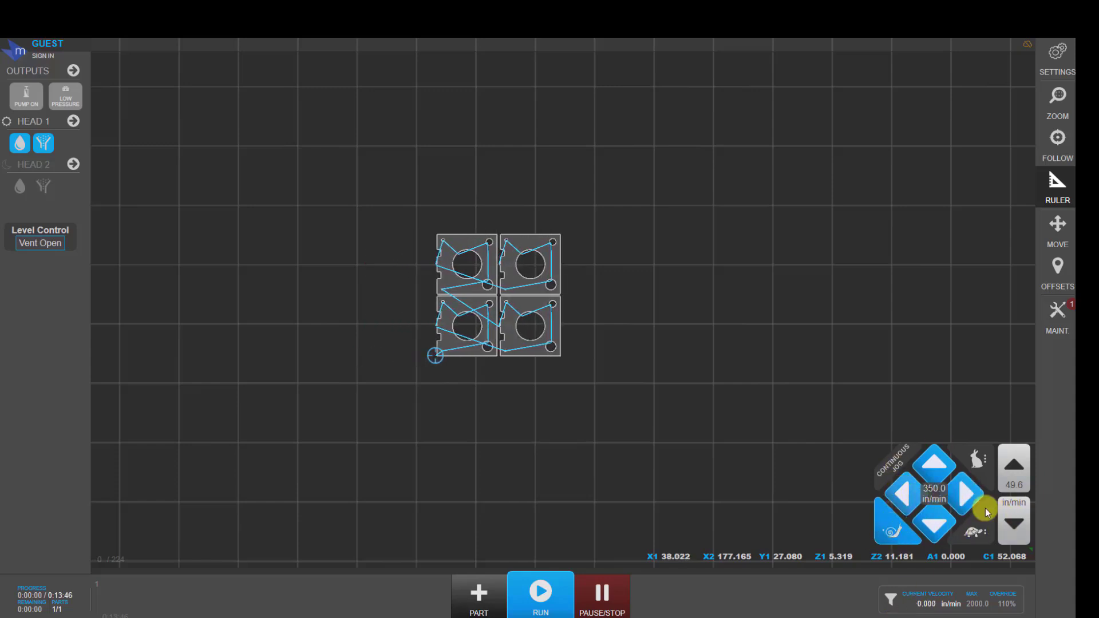
Set the Slow Speed X/Y jog setting to 100, then jog head 1 left to X1 38.768
left_click(971, 602)
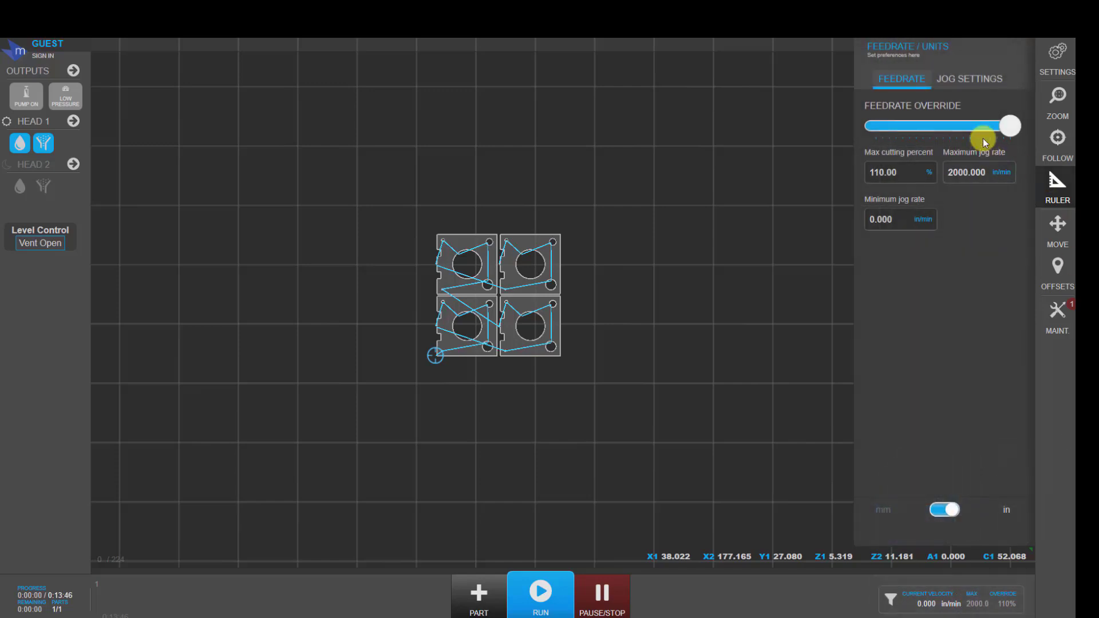
left_click(971, 80)
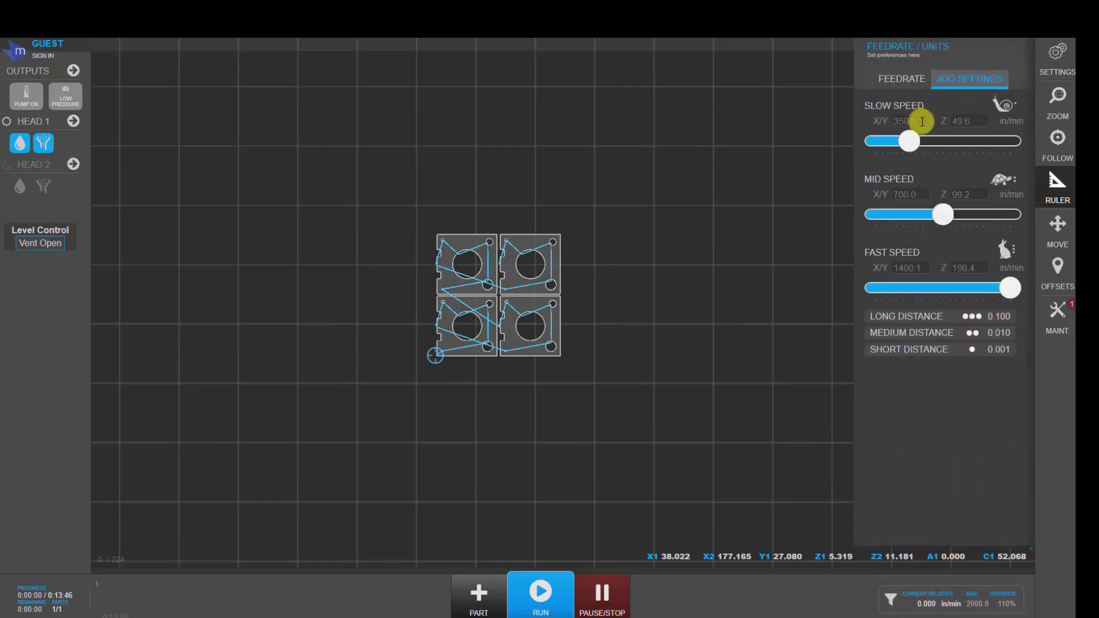
left_click_drag(923, 120, 870, 123)
type("100")
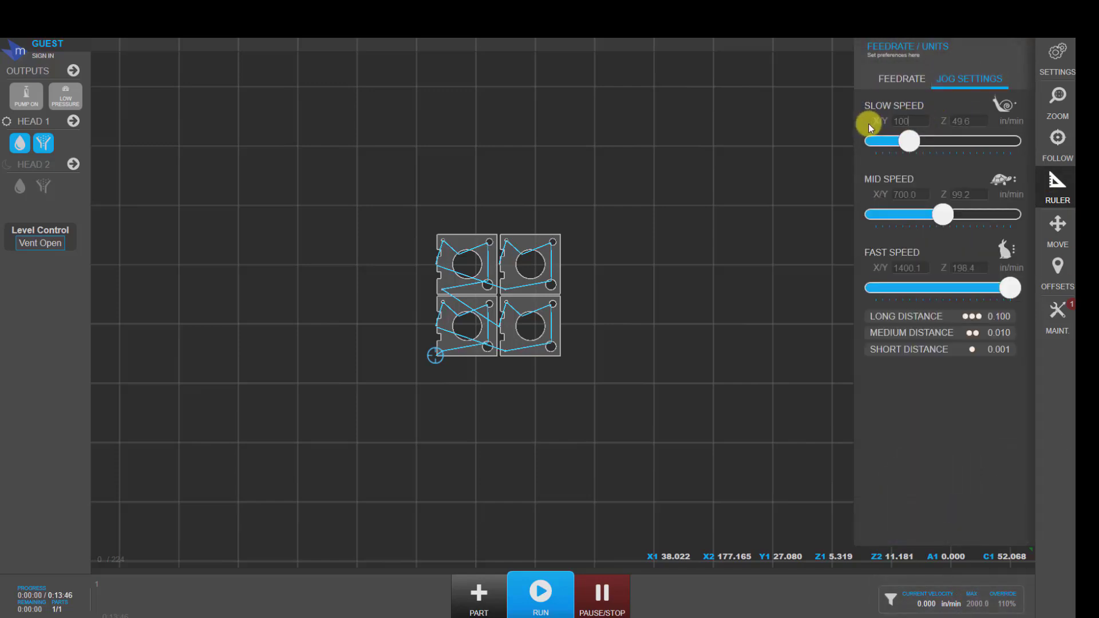
key("Return")
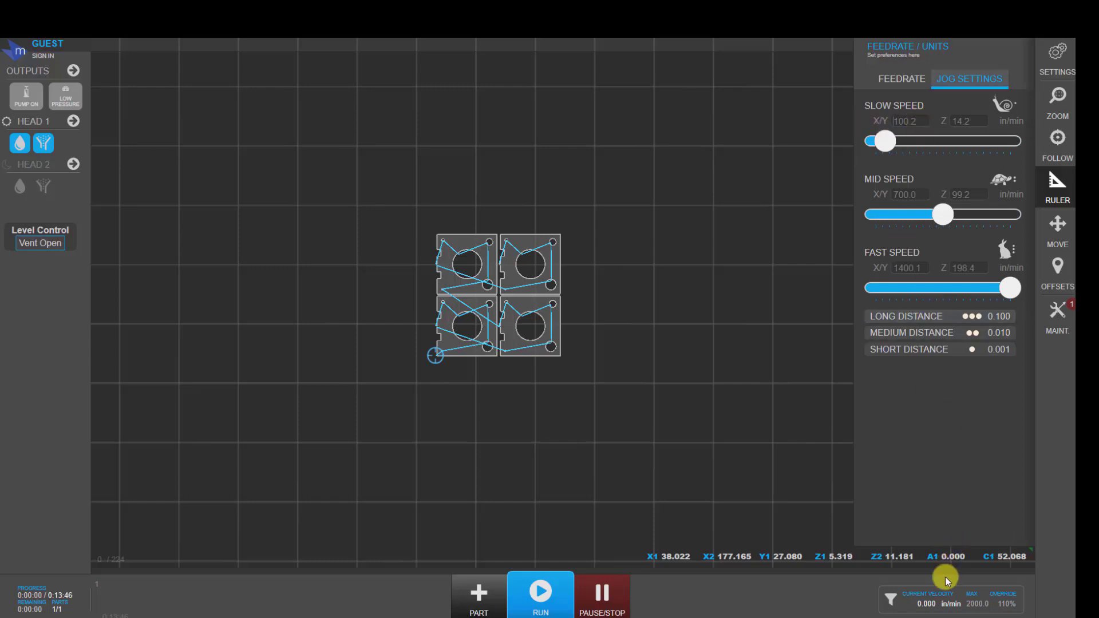
left_click(941, 579)
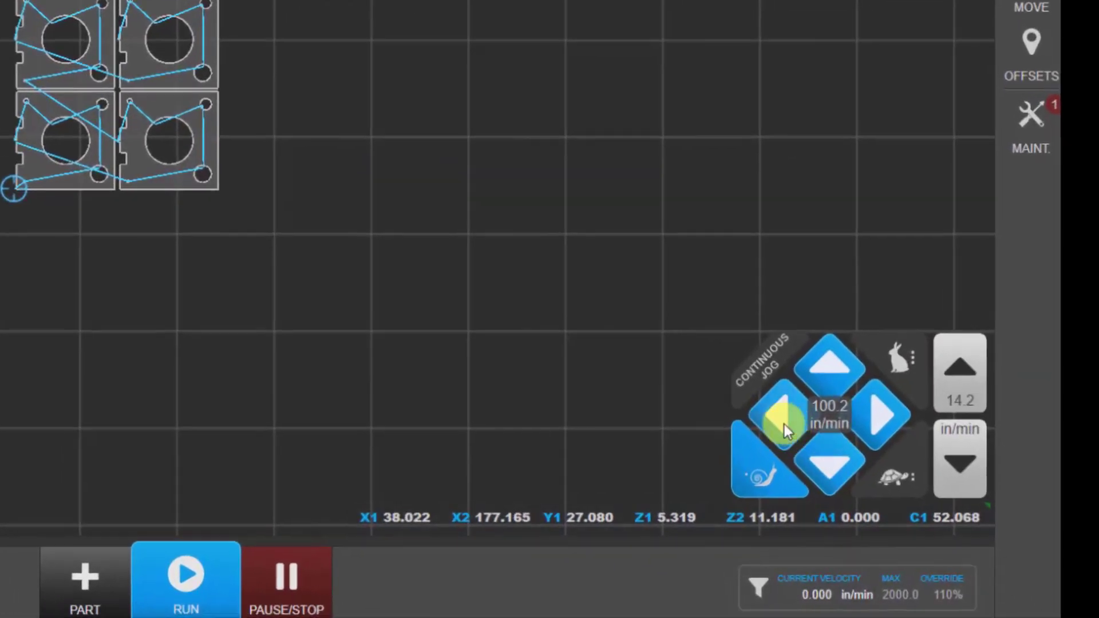
left_click_drag(784, 424, 846, 413)
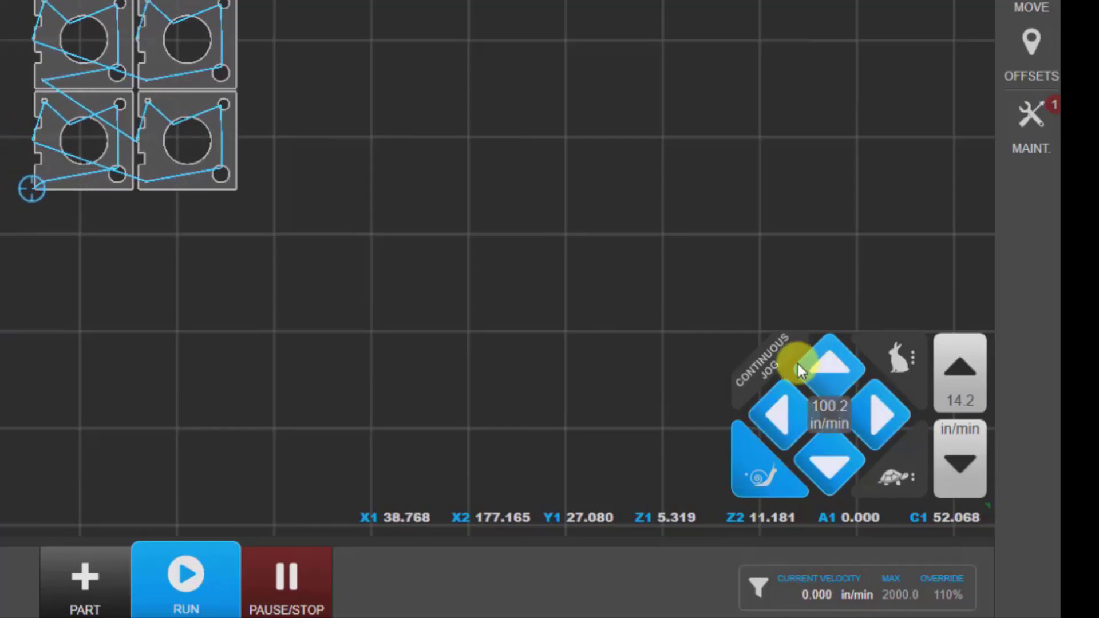
Switch to 0.001 incremental jogging in Relative Mode and raise Z by three 0.001 steps
left_click(765, 348)
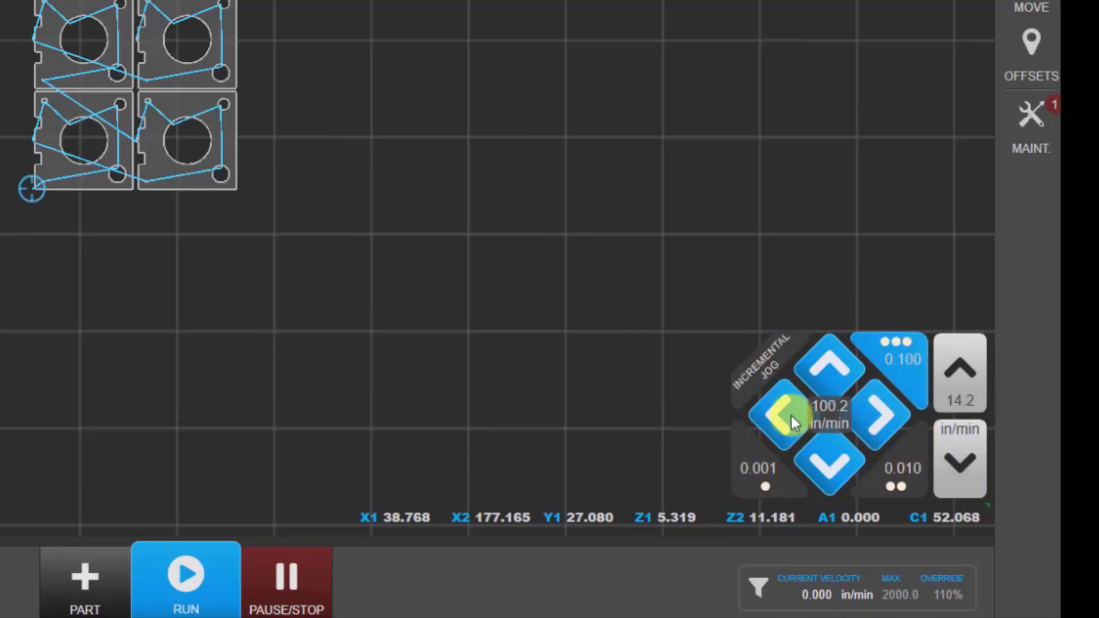
left_click(754, 479)
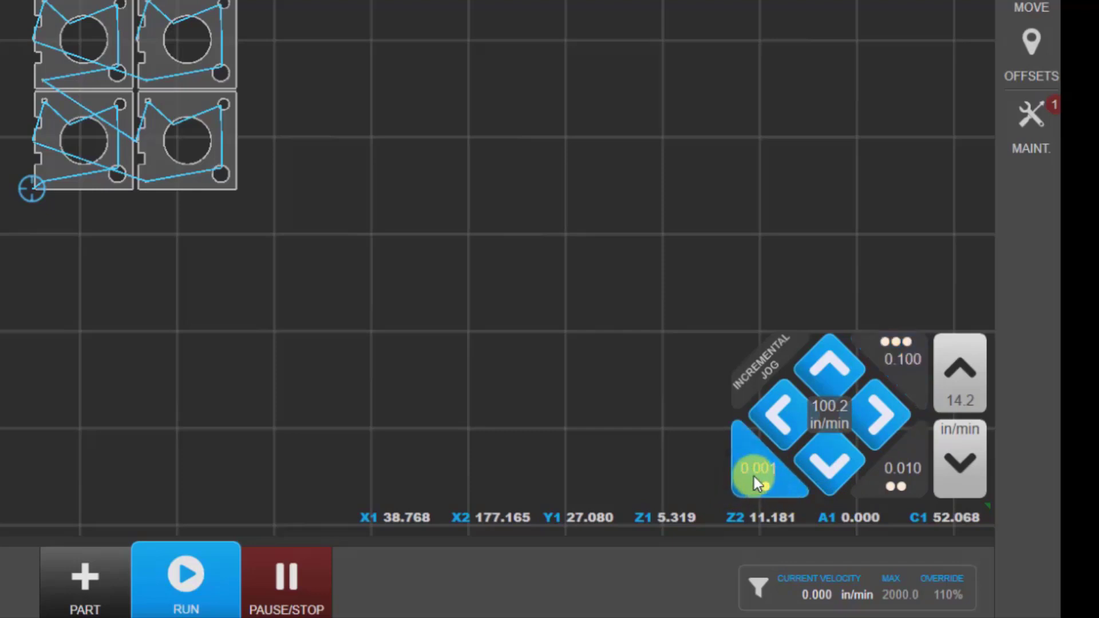
left_click(754, 517)
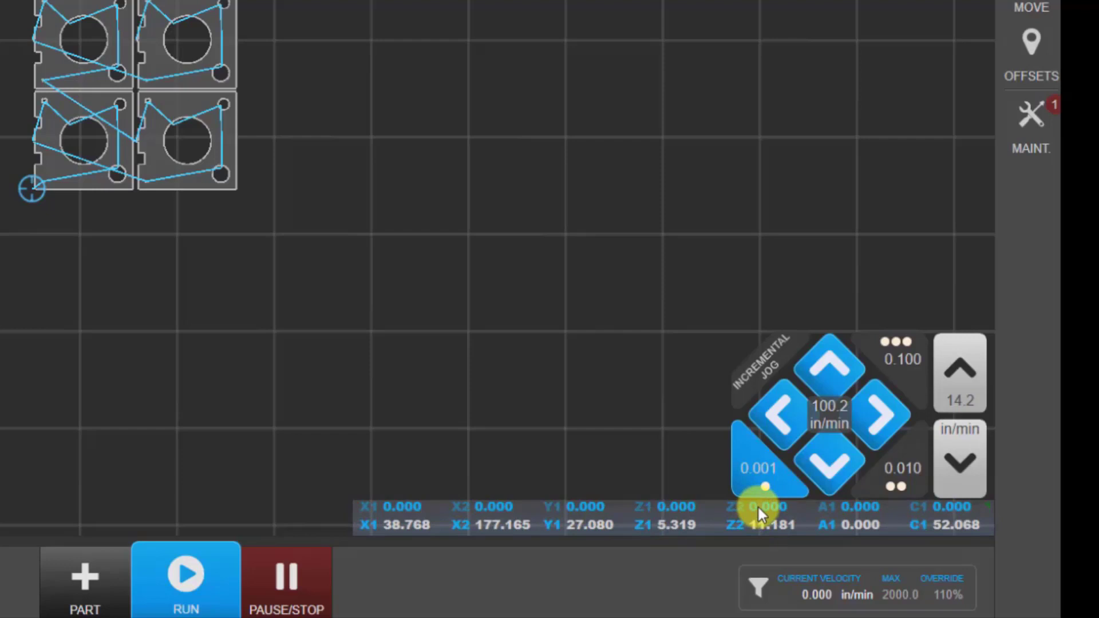
left_click(962, 373)
left_click(962, 373)
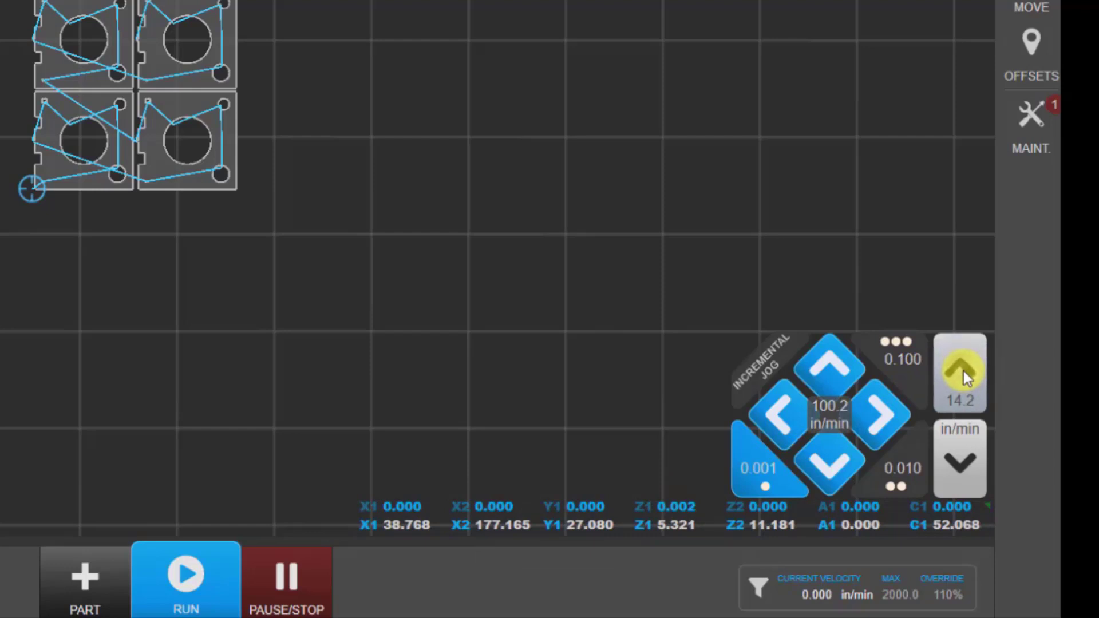
left_click(962, 373)
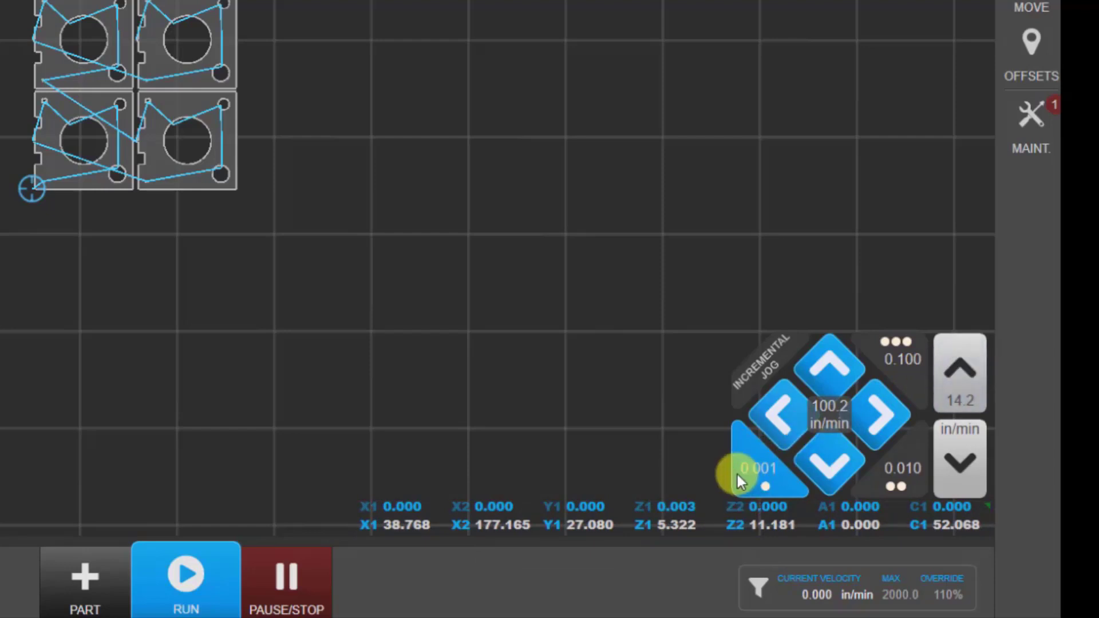
Raise Z by two 0.010 steps and one 0.100 step, reaching Z1 5.442
left_click(900, 469)
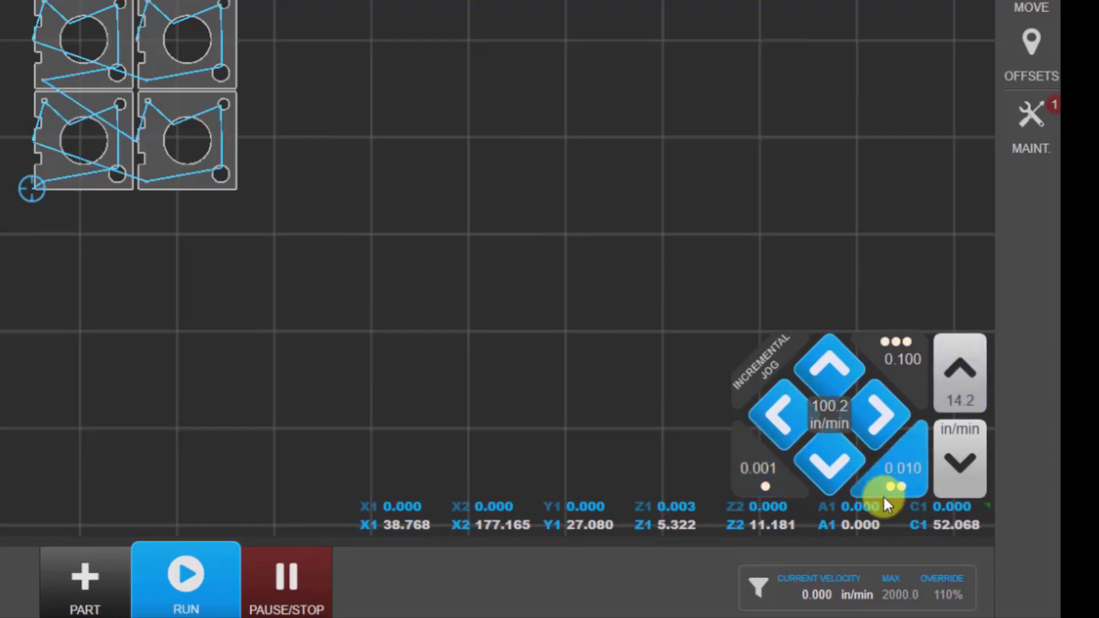
left_click(964, 388)
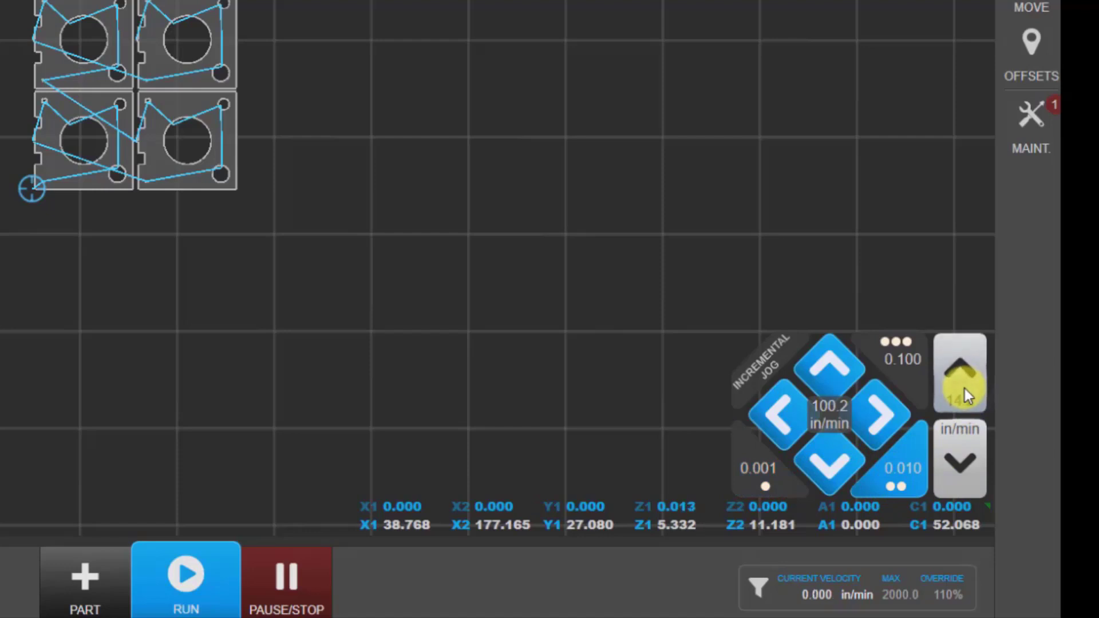
left_click(964, 389)
left_click(901, 366)
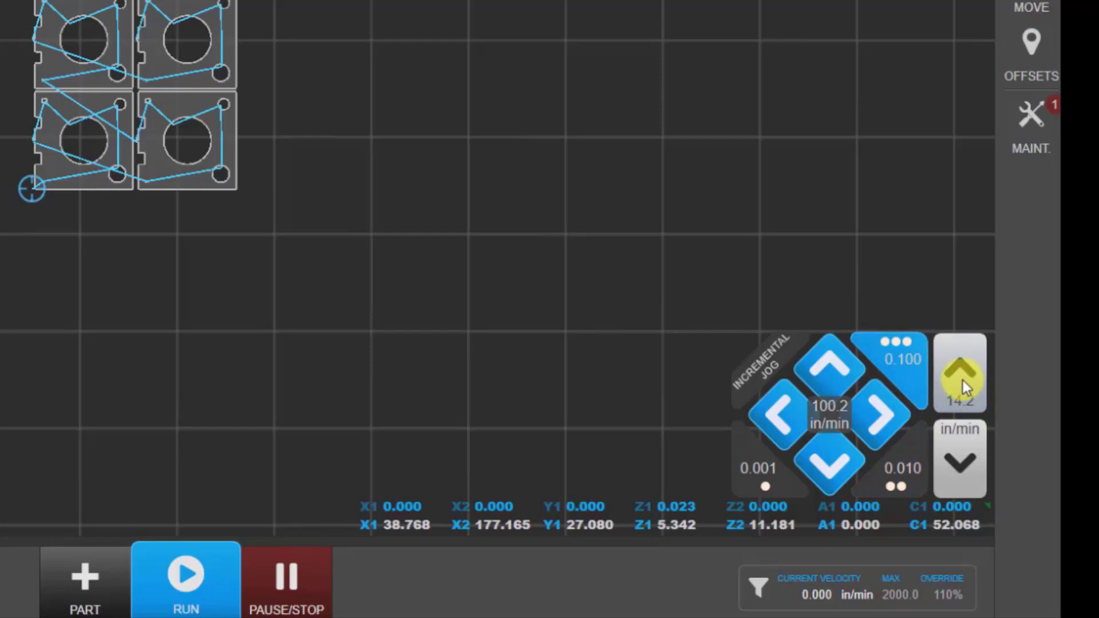
left_click(960, 382)
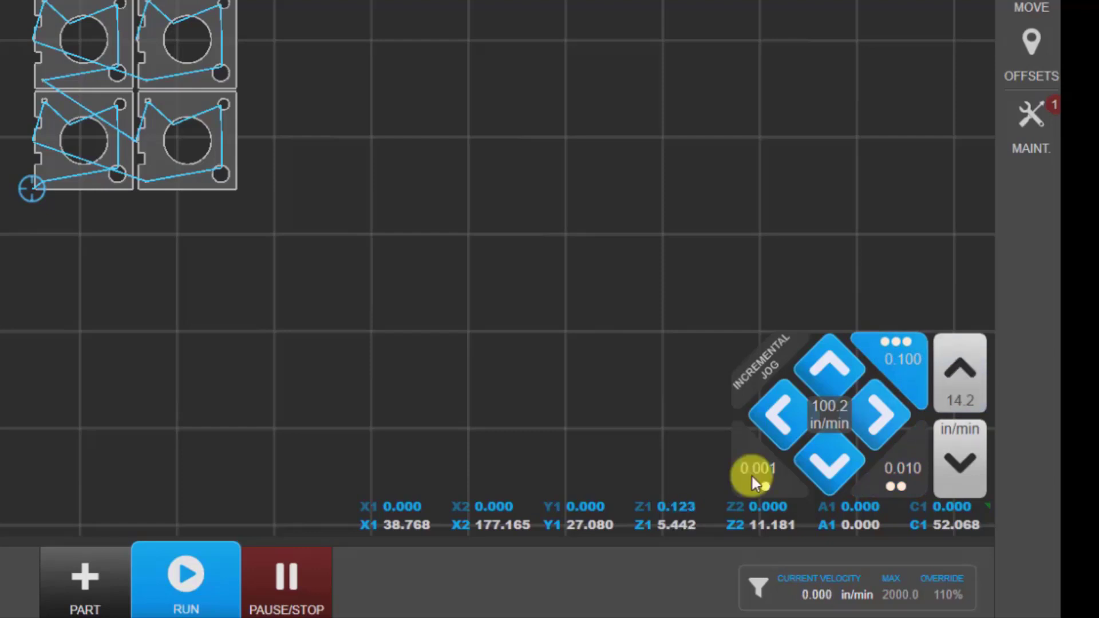
left_click(877, 595)
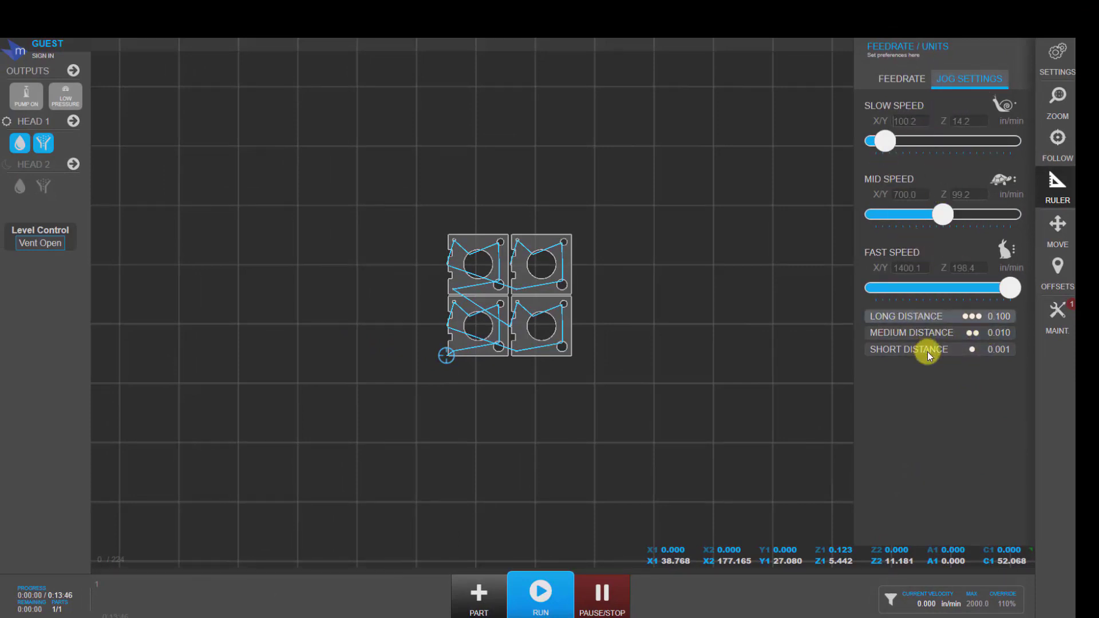
Jog head 1 up in Y in relative mode, then zero the relative X and Y readout
left_click(920, 318)
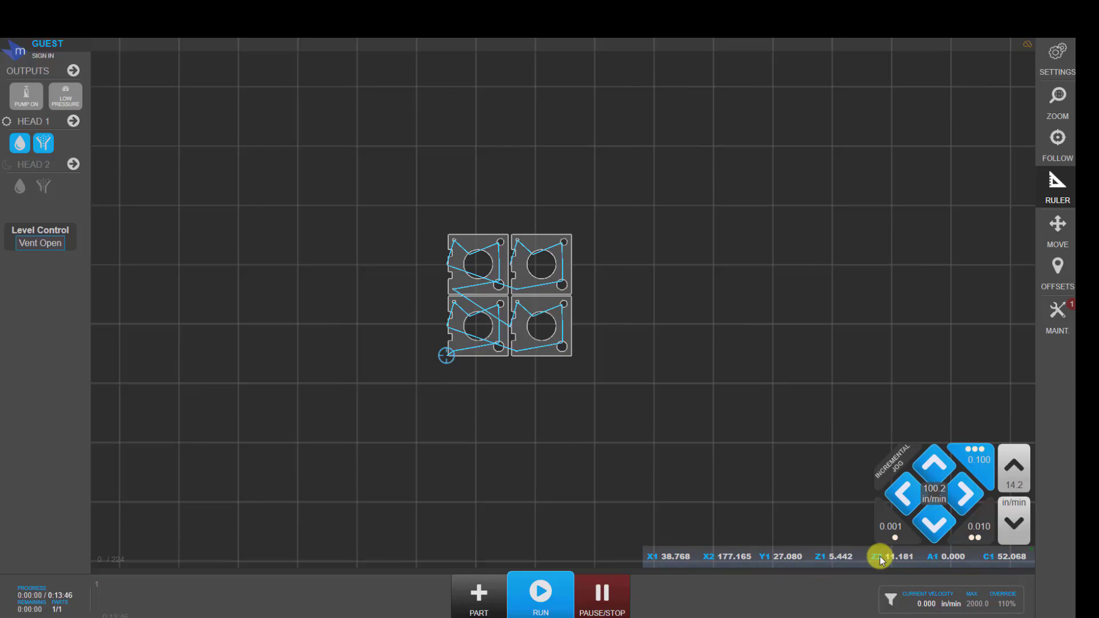
left_click(906, 560)
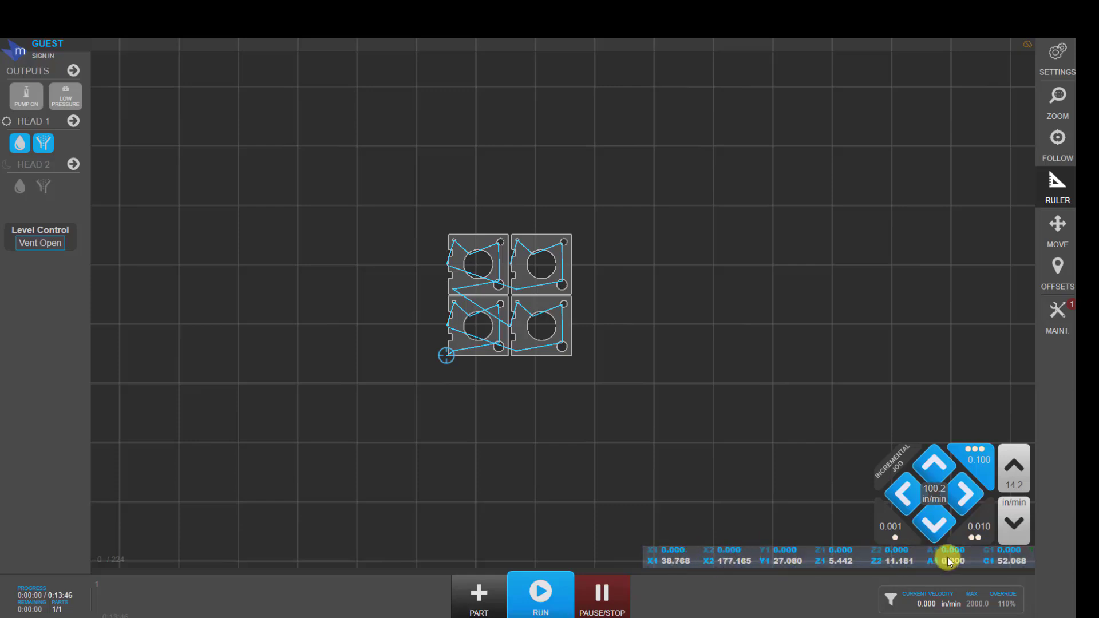
left_click(933, 462)
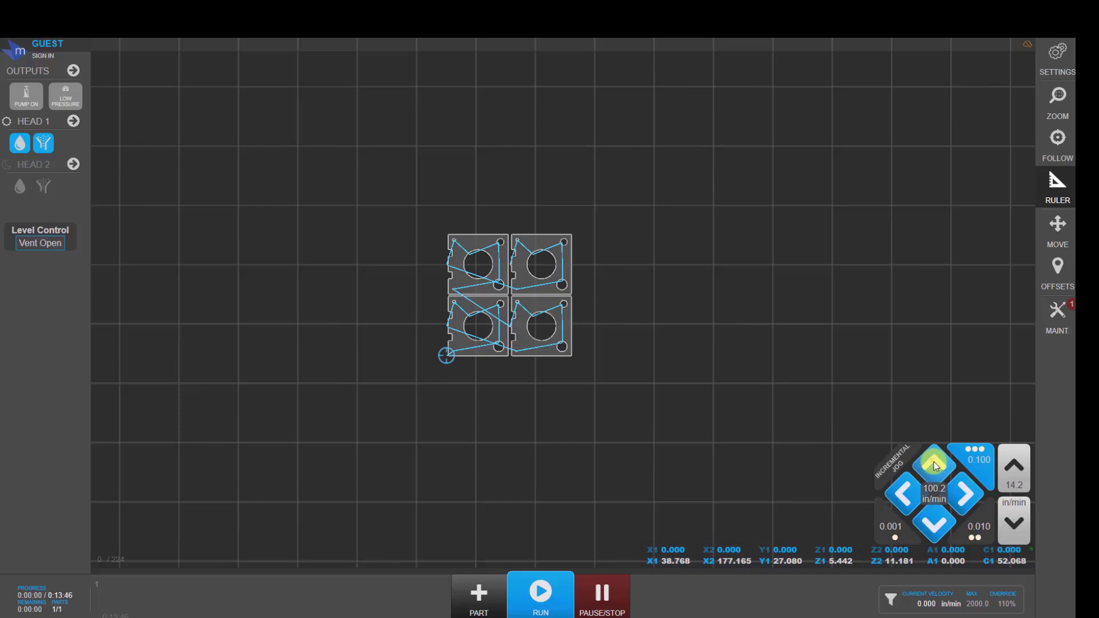
left_click(895, 472)
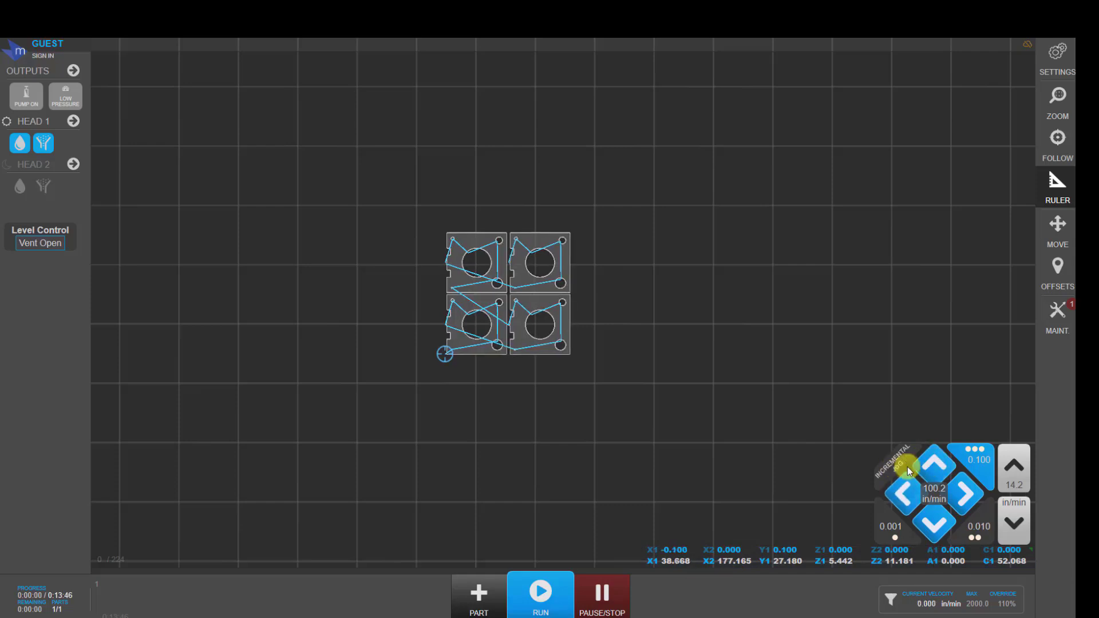
left_click(933, 462)
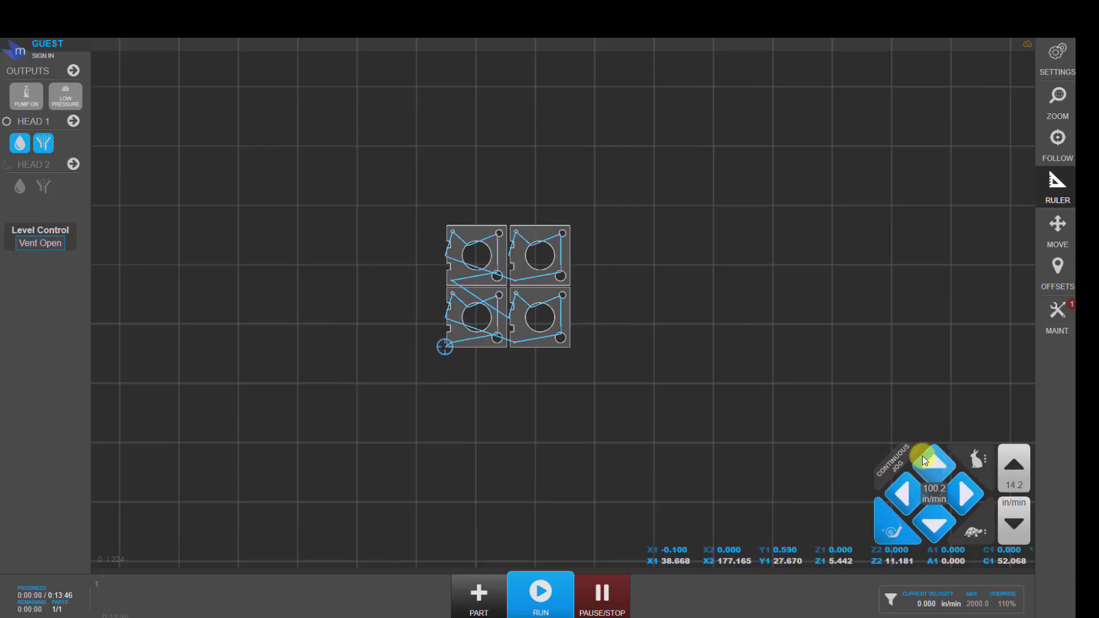
left_click(921, 558)
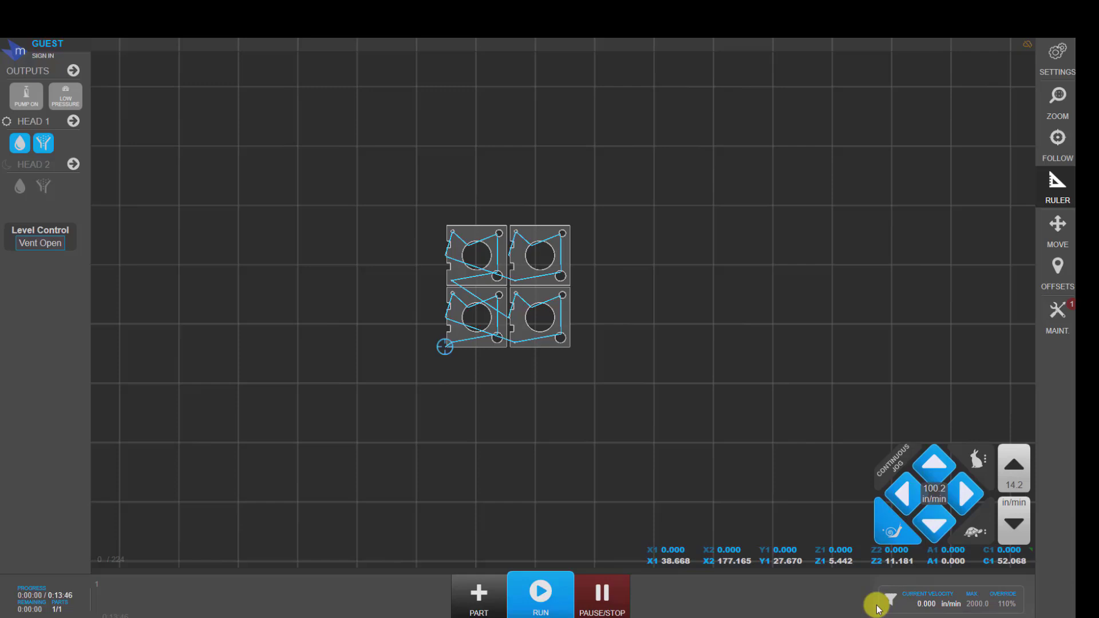
Open the feedrate settings and set Max cutting percent to 100
left_click(971, 601)
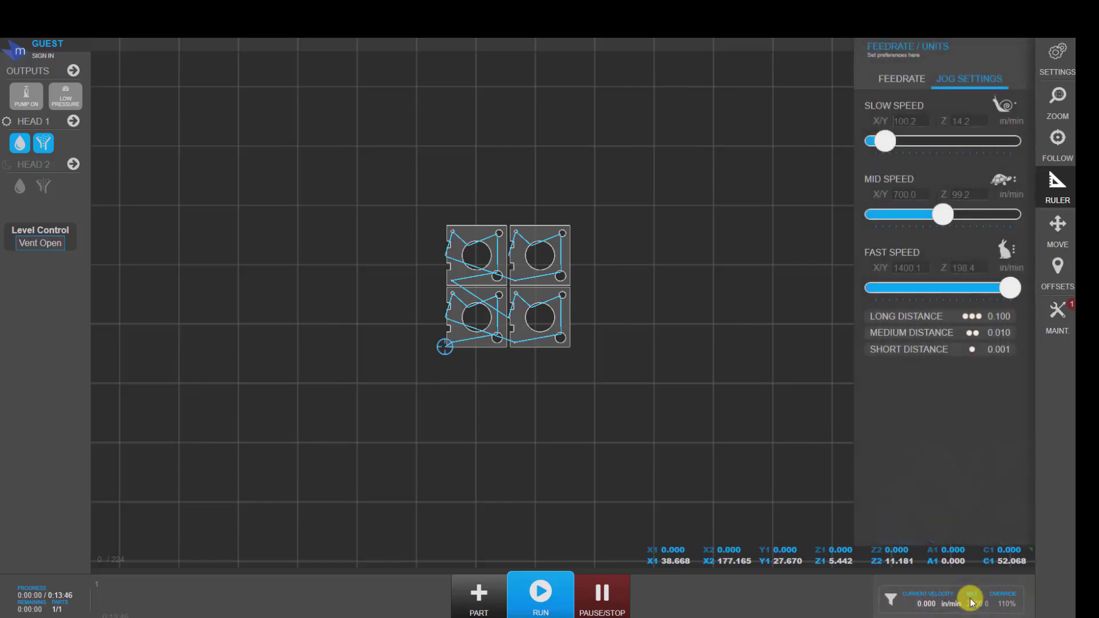
left_click(901, 81)
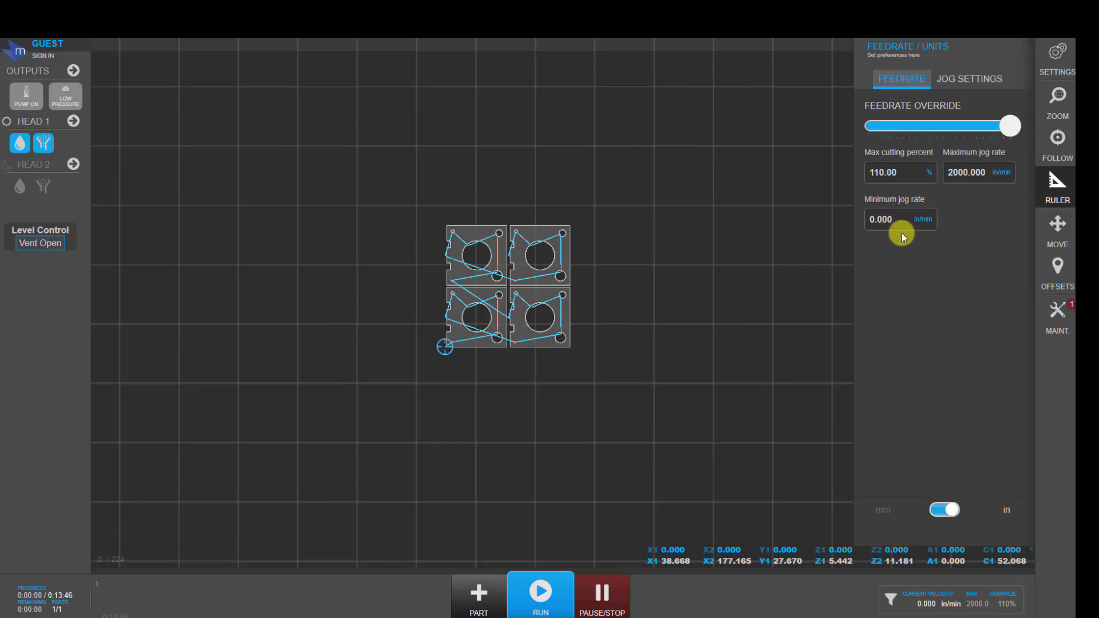
left_click(904, 173)
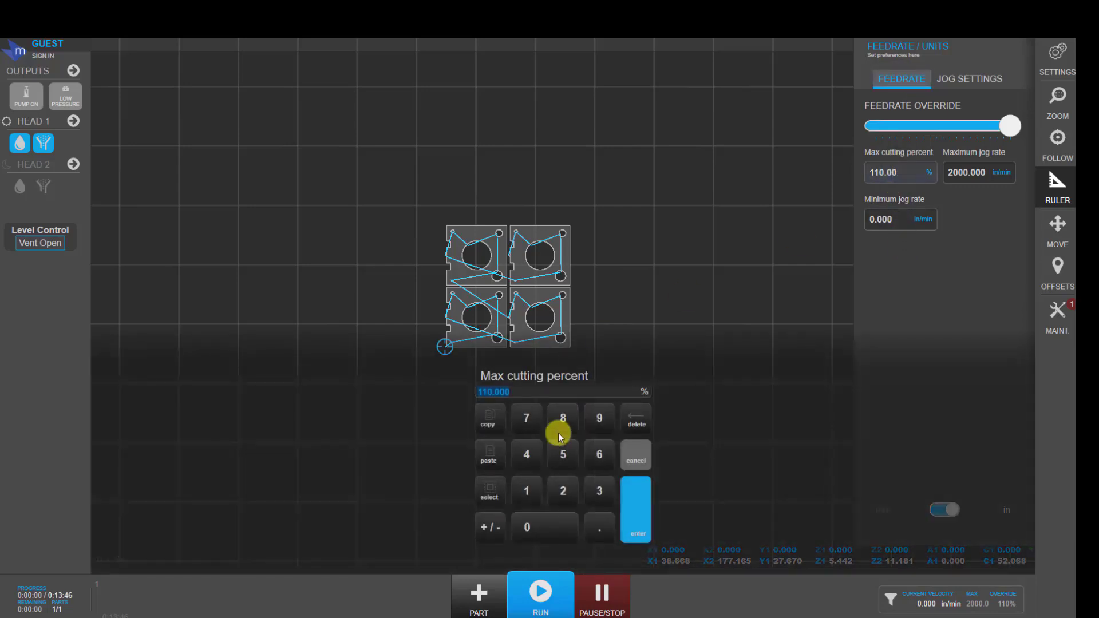
left_click(526, 490)
left_click(559, 529)
left_click(559, 529)
left_click(635, 509)
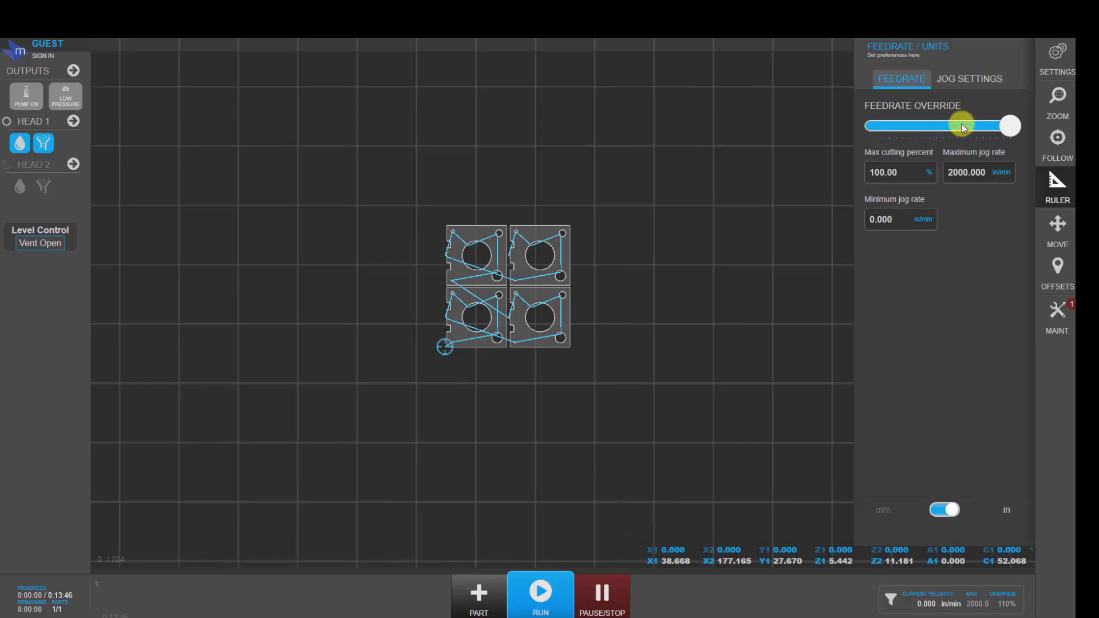
Raise Max cutting percent to 125 and drag the feedrate override up to 125%
left_click(911, 170)
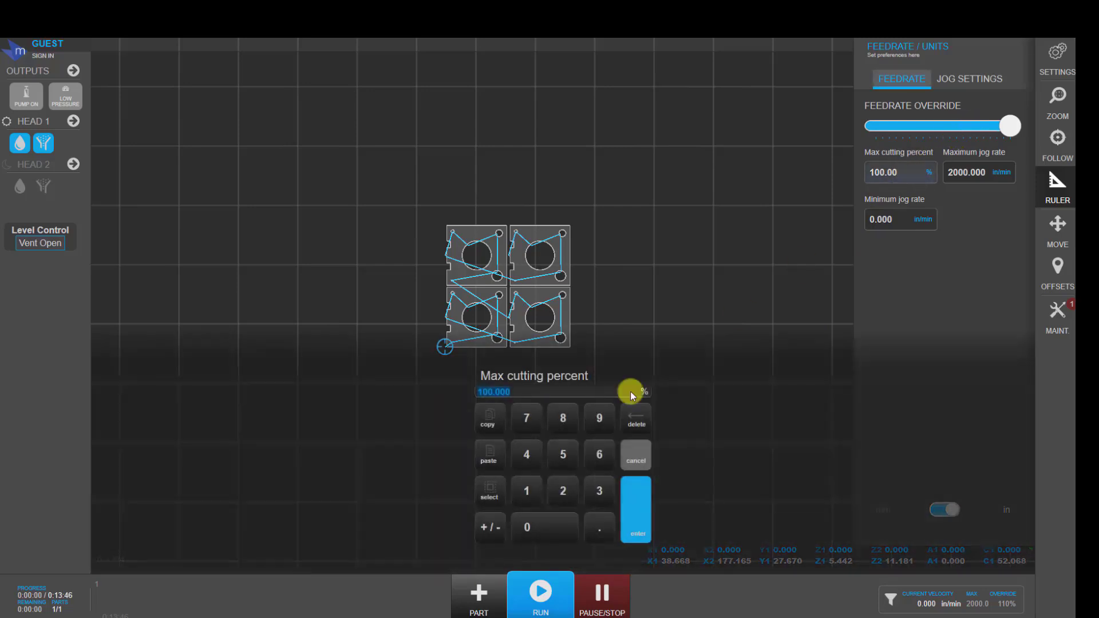
left_click(526, 491)
left_click(563, 489)
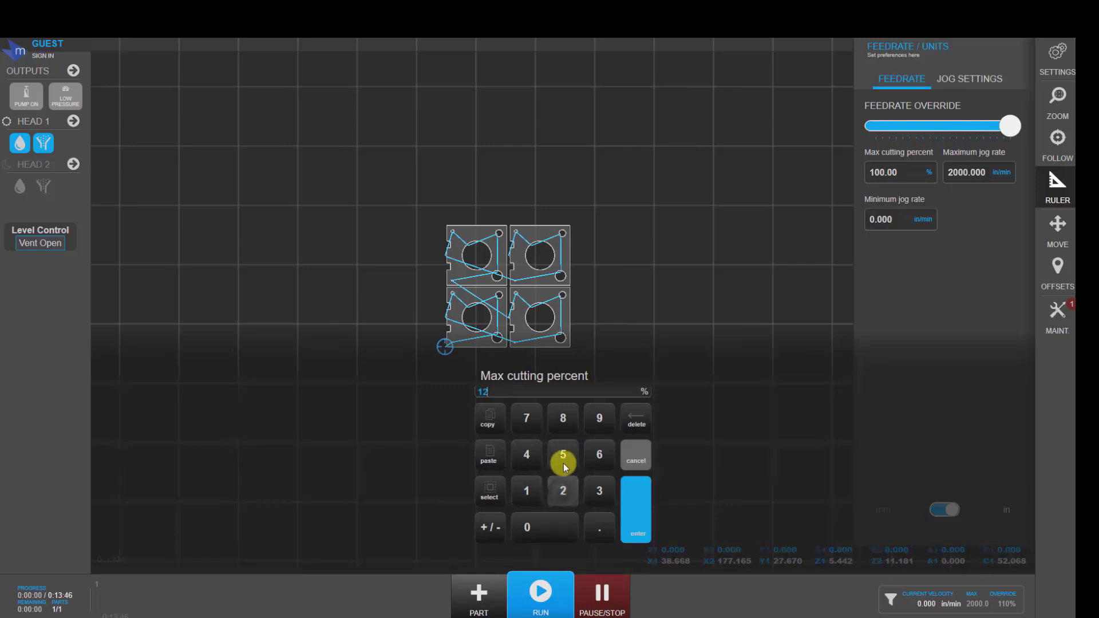
left_click(563, 465)
left_click(634, 522)
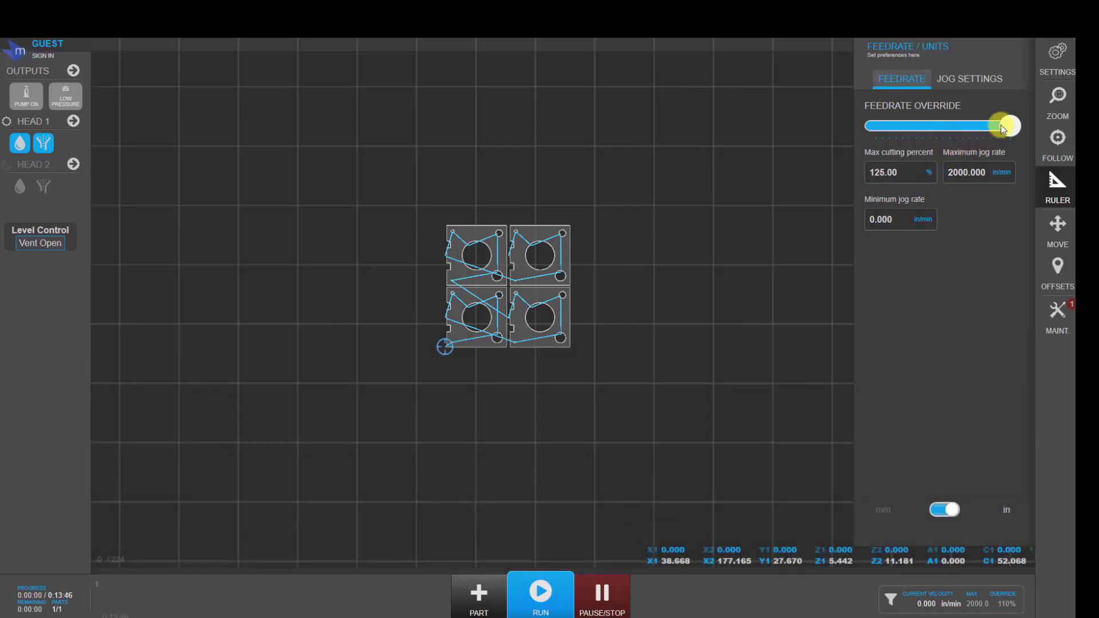
left_click_drag(1002, 128, 1012, 119)
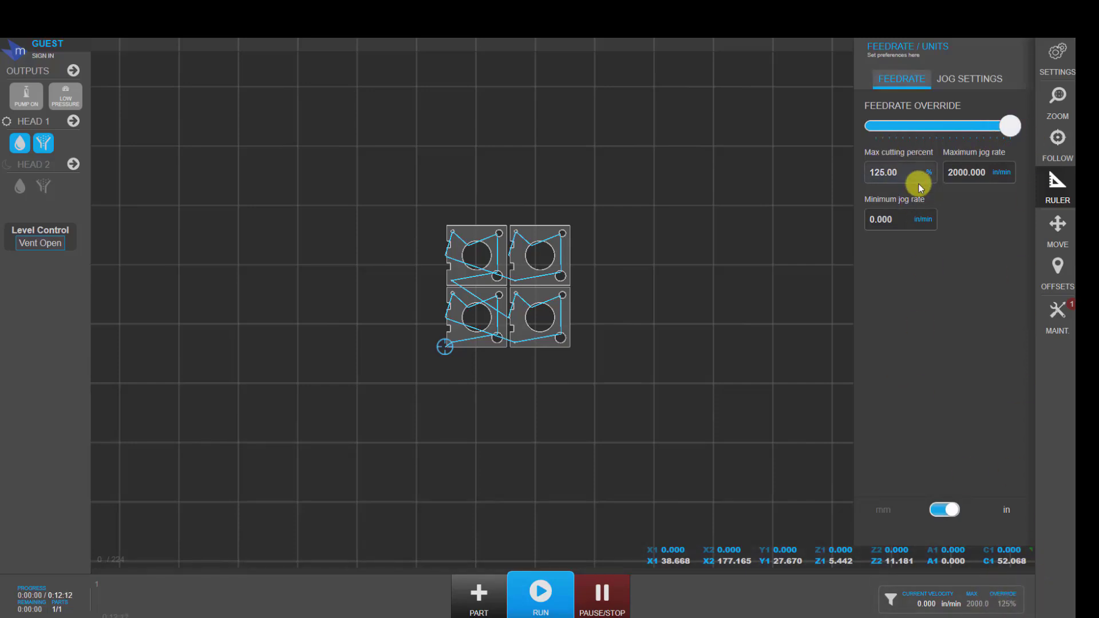
Set Max cutting percent back to 100 and close the feedrate settings
left_click(891, 178)
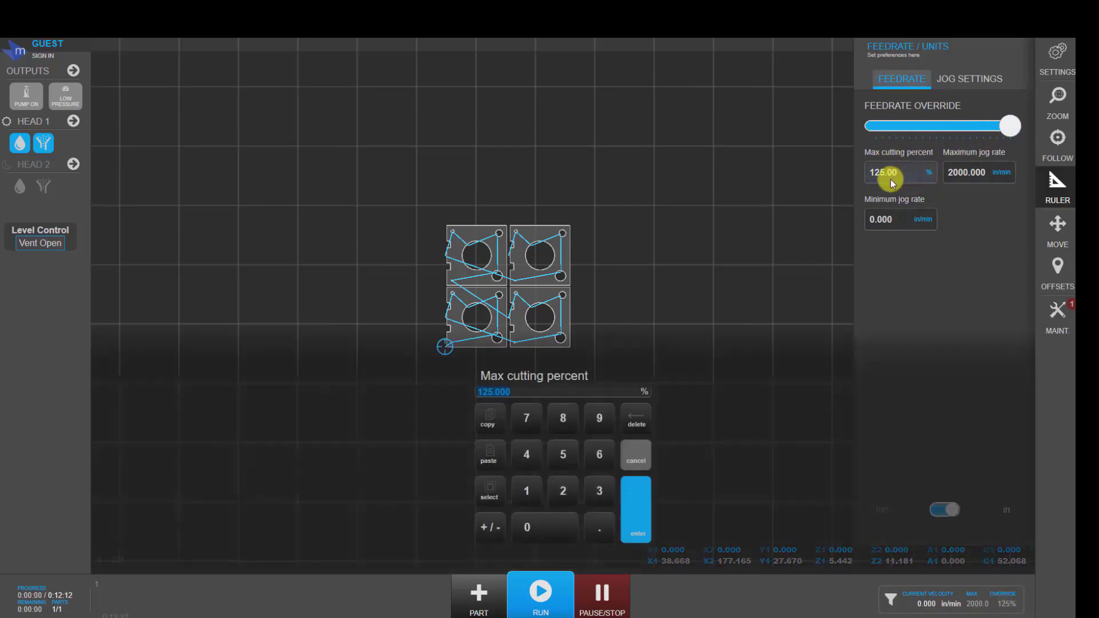
type("100")
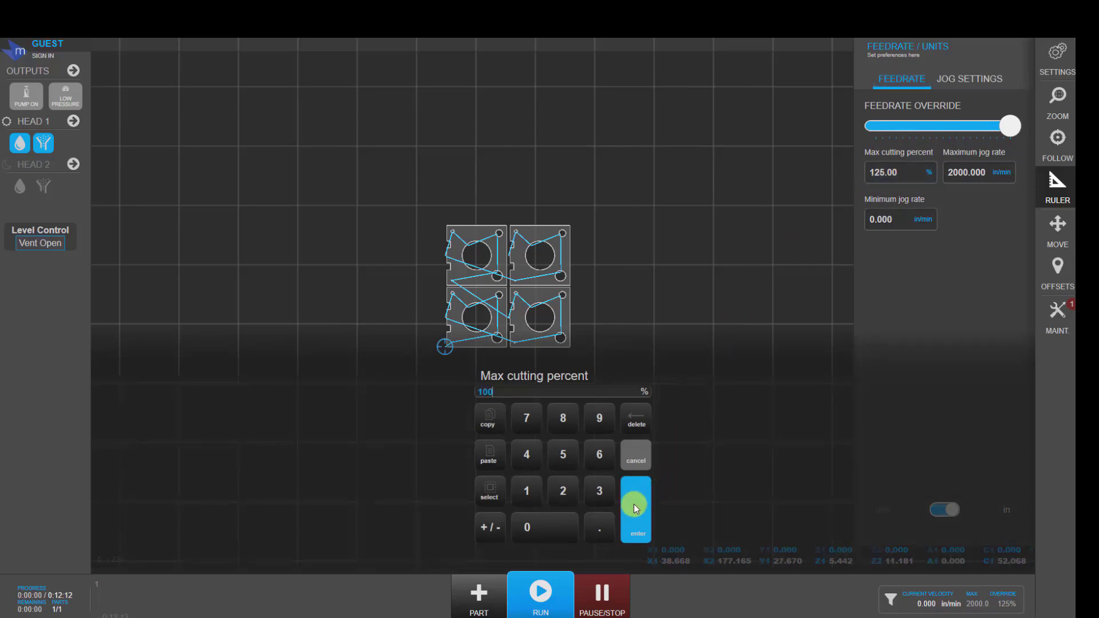
left_click(636, 508)
left_click(860, 573)
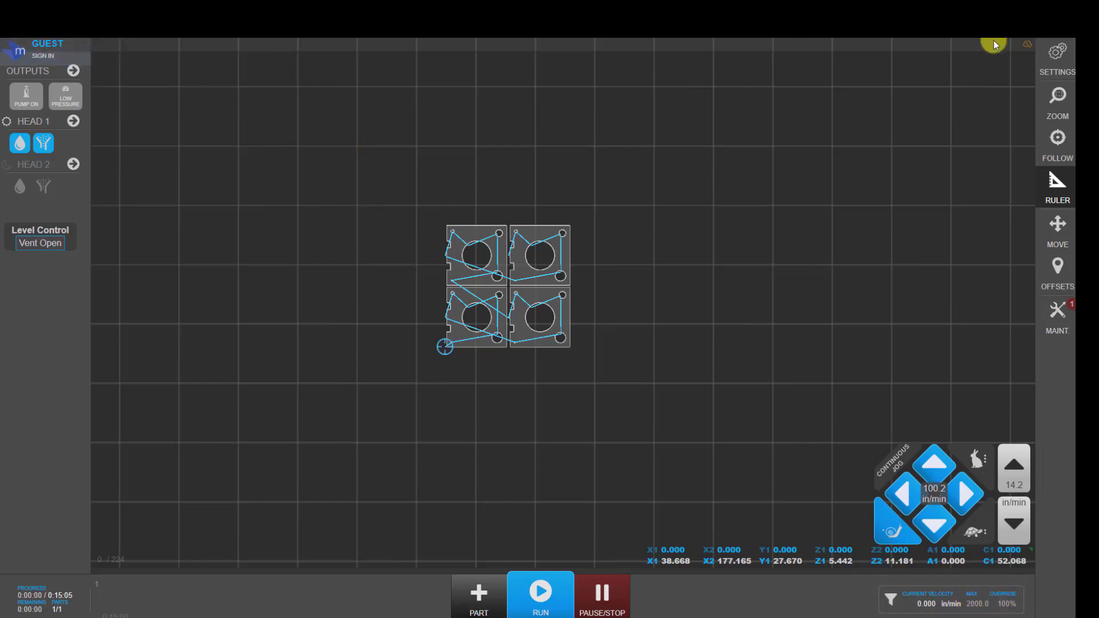
Review the user accounts and activity permissions in Settings, then close Settings
left_click(1057, 61)
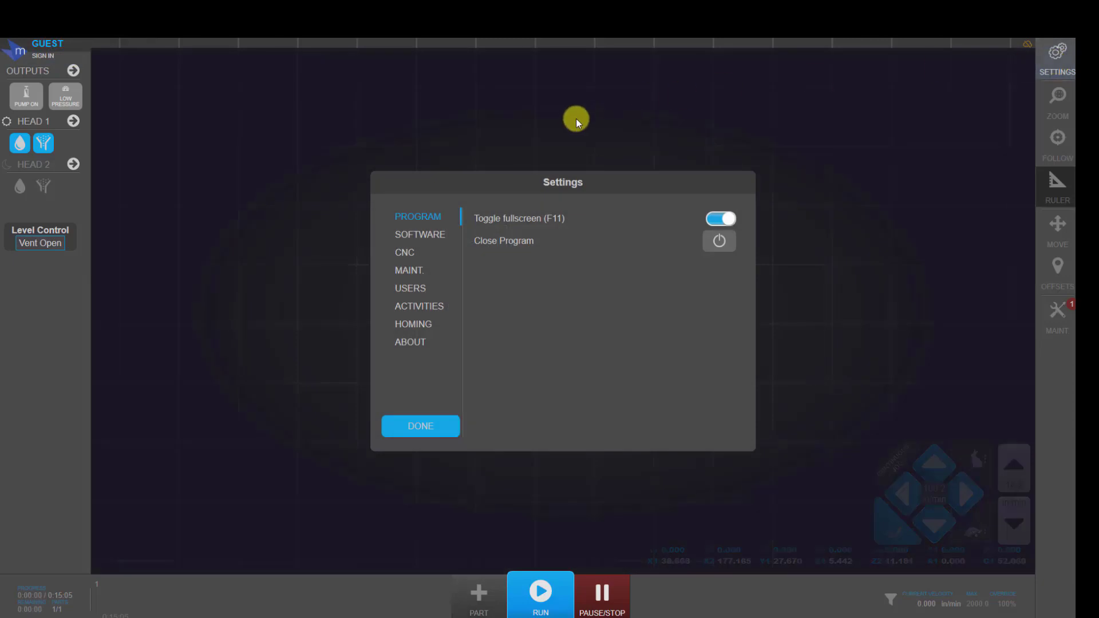
left_click(408, 288)
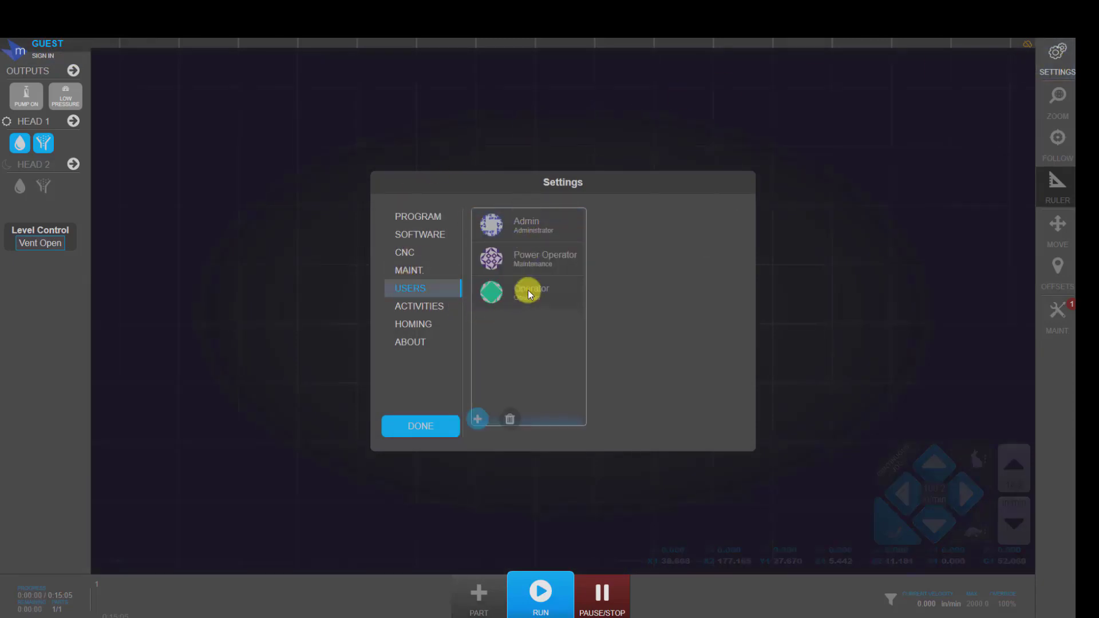
left_click(427, 309)
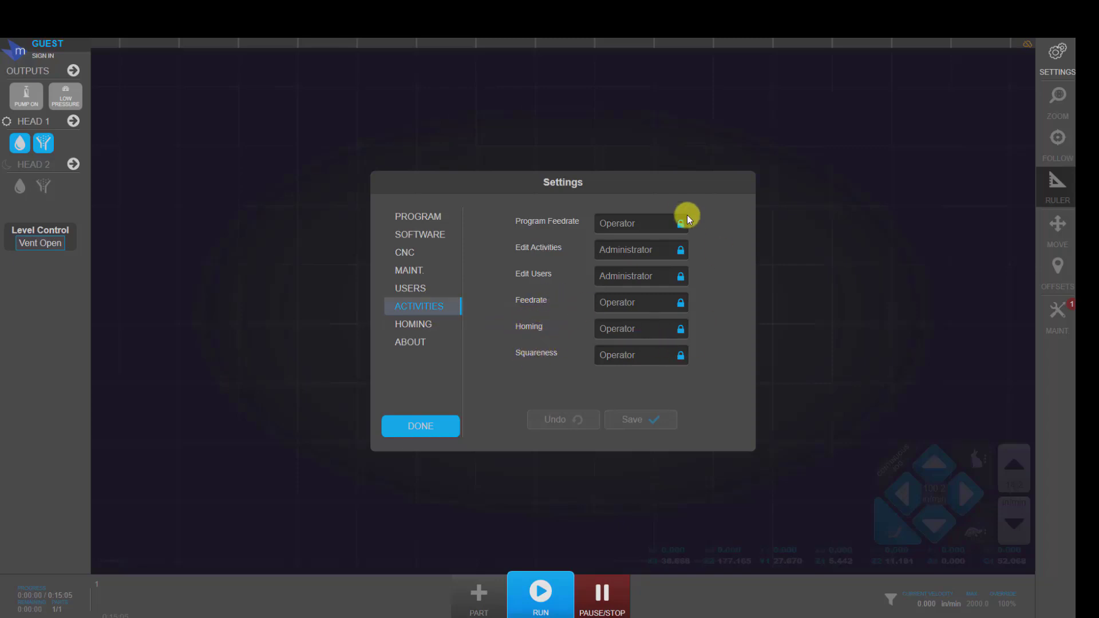
left_click(401, 428)
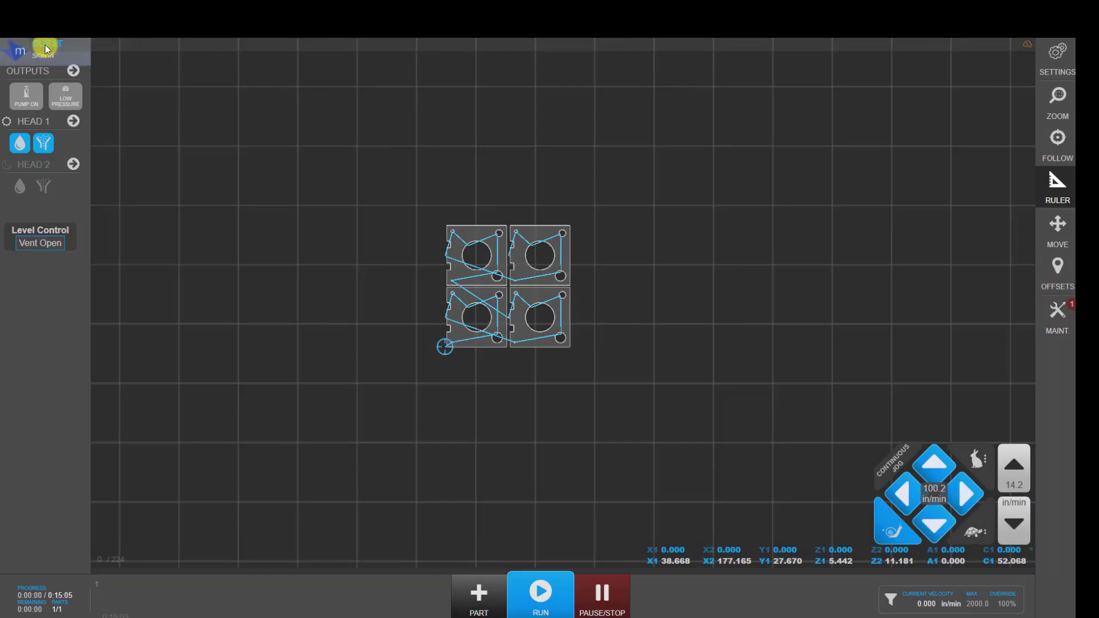
Sign in as the Admin user with its password
left_click(44, 45)
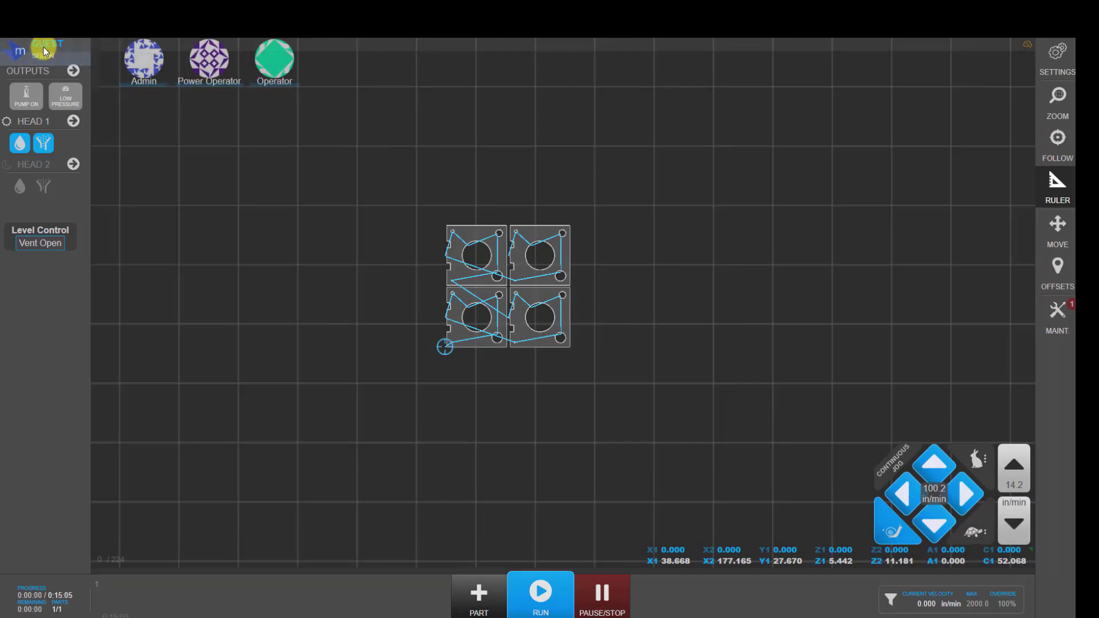
left_click(148, 64)
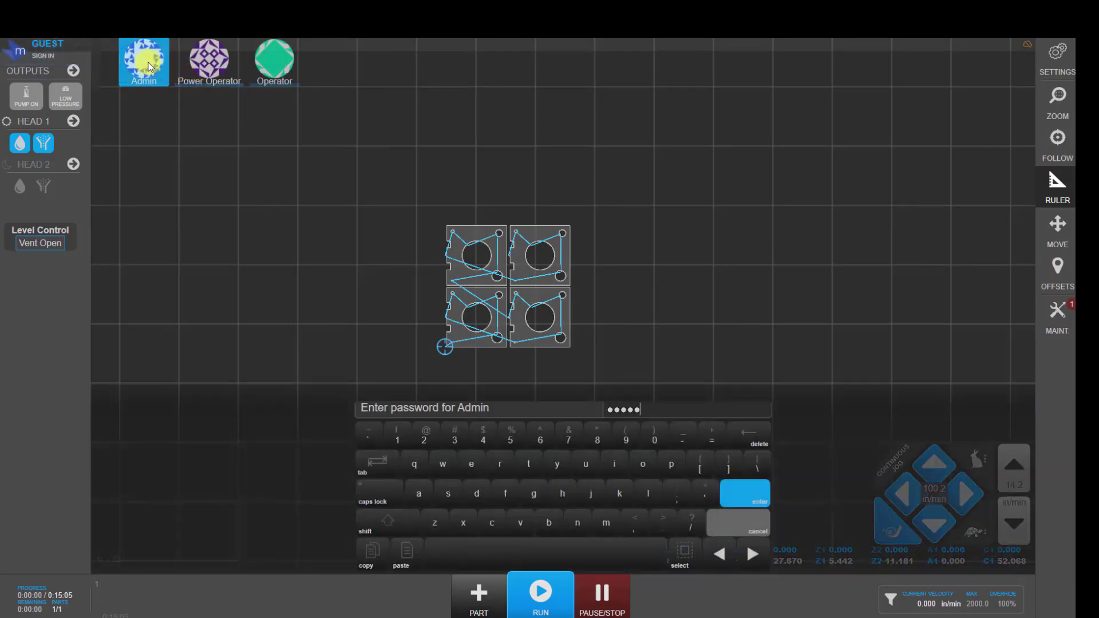
key("Return")
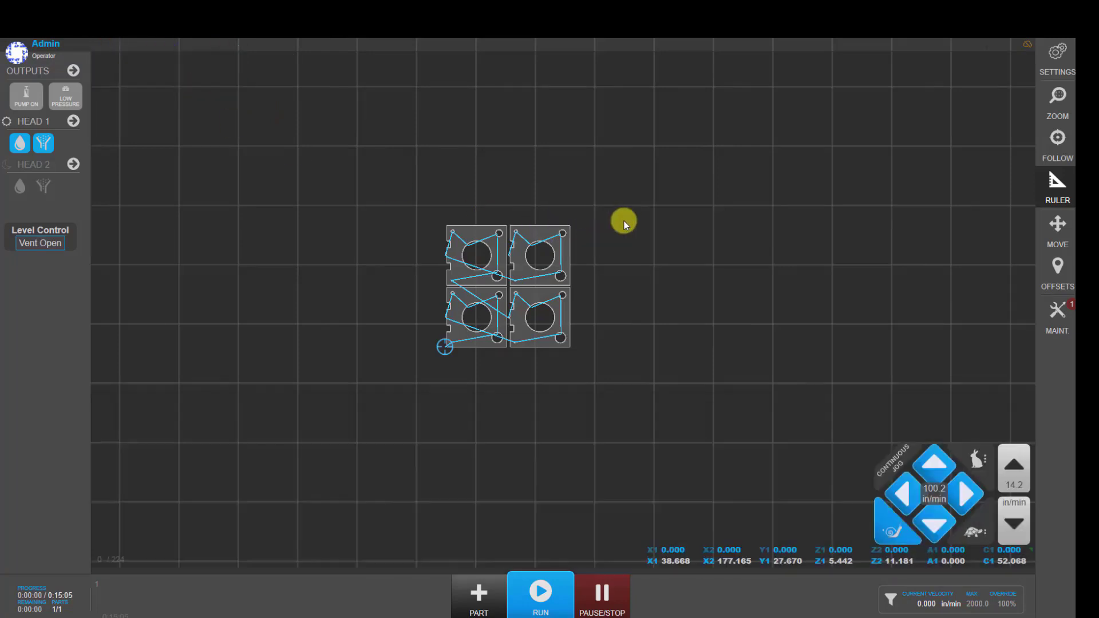
Change the Feedrate activity's role from Operator to Maintenance and save
left_click(1056, 57)
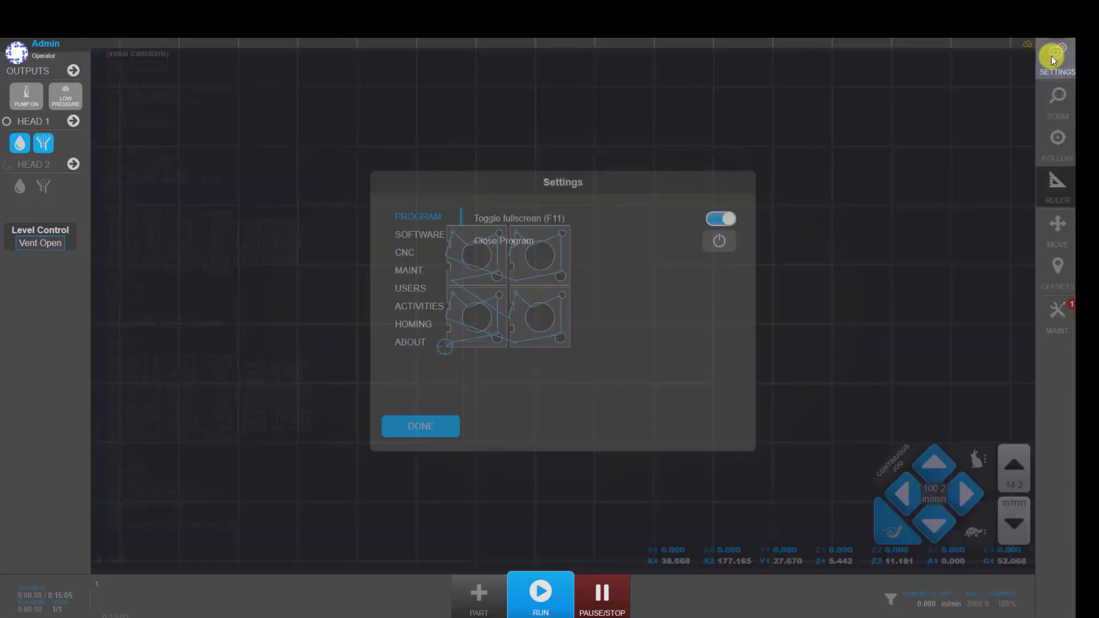
left_click(400, 290)
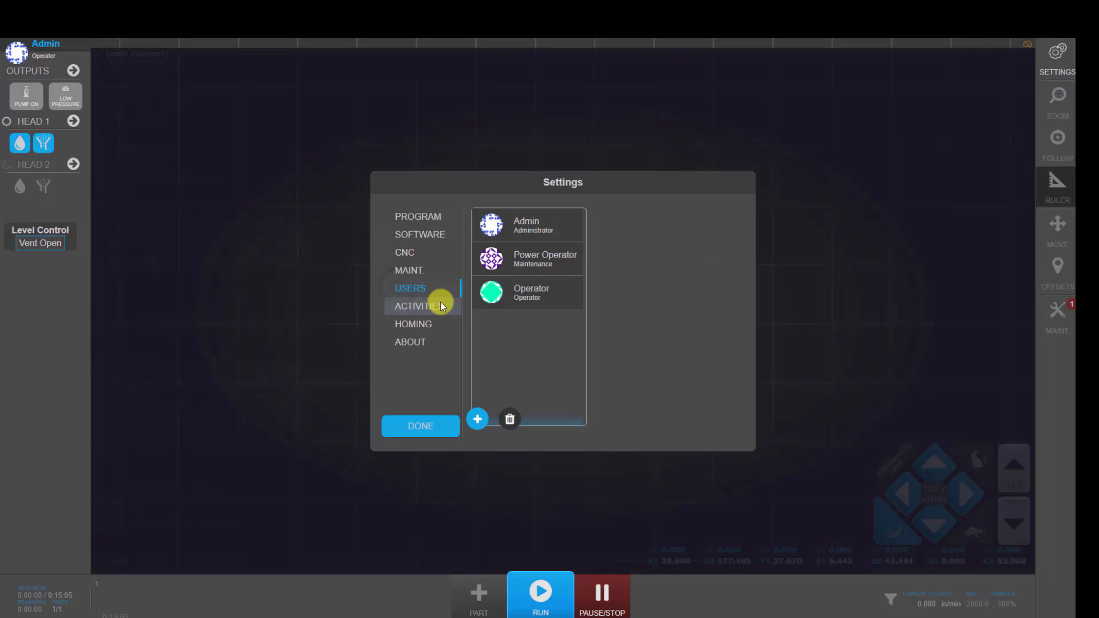
left_click(422, 308)
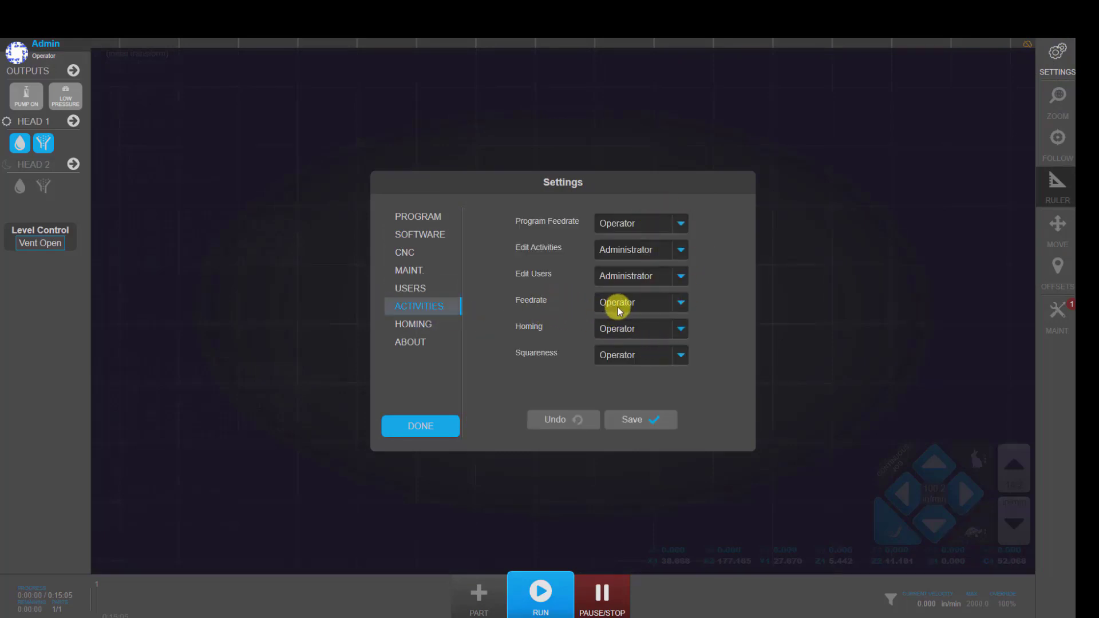
left_click(681, 303)
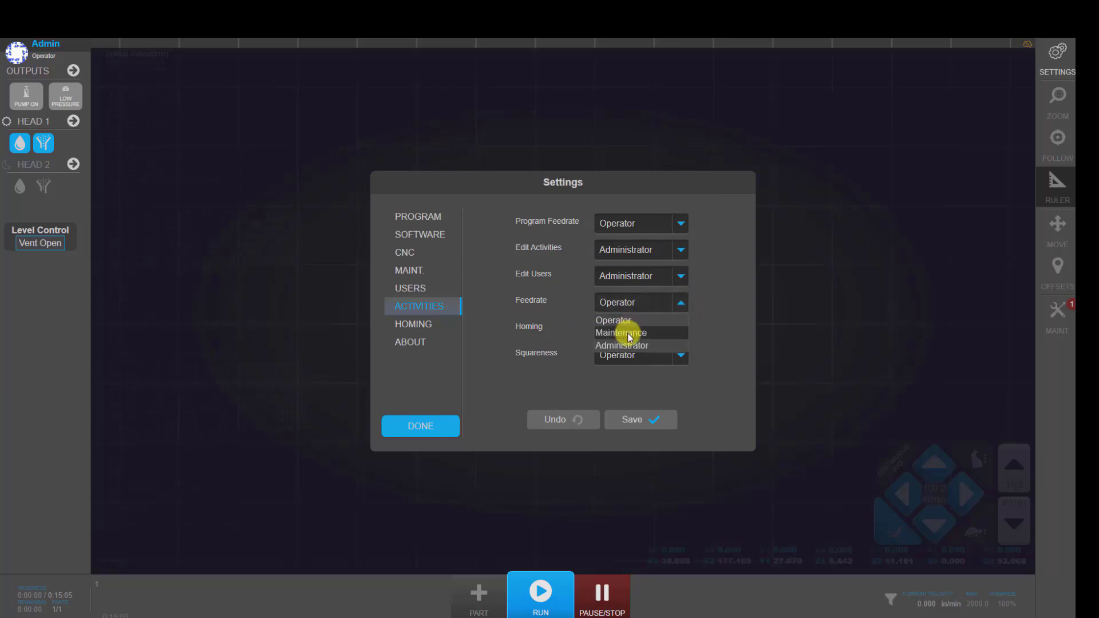
left_click(629, 335)
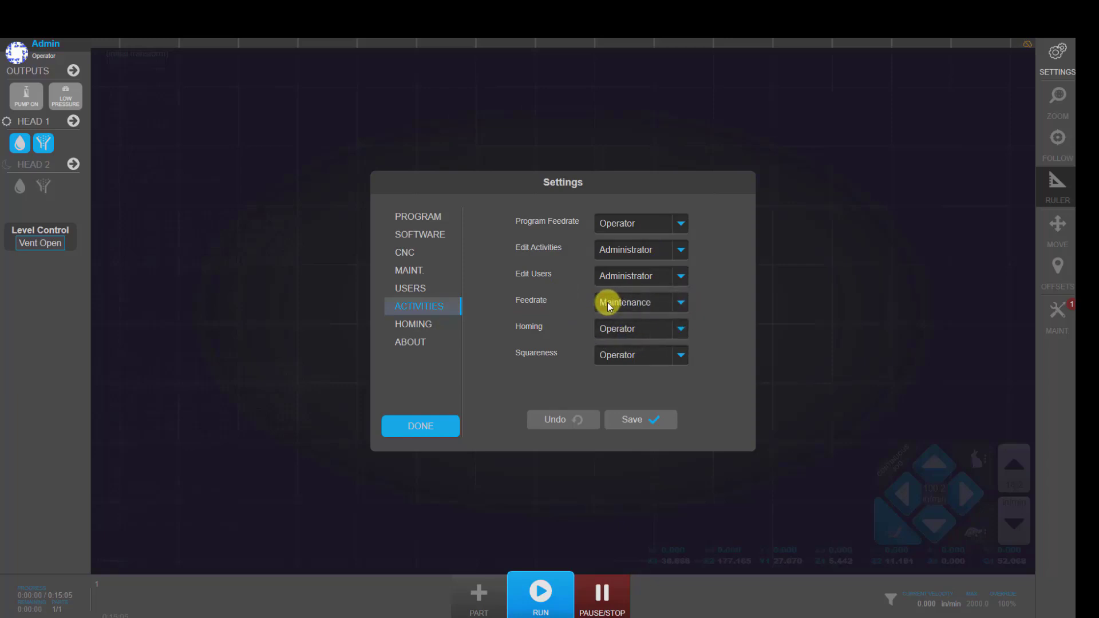
left_click(631, 421)
left_click(426, 427)
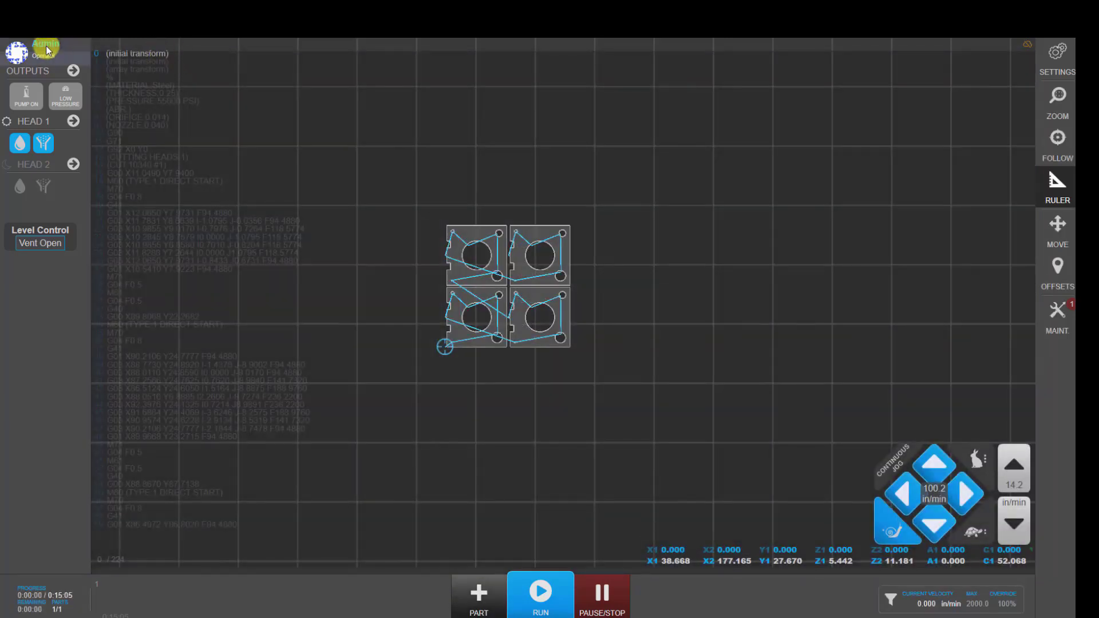
Switch from Admin to the Operator account and check the feedrate override read-out
left_click(46, 46)
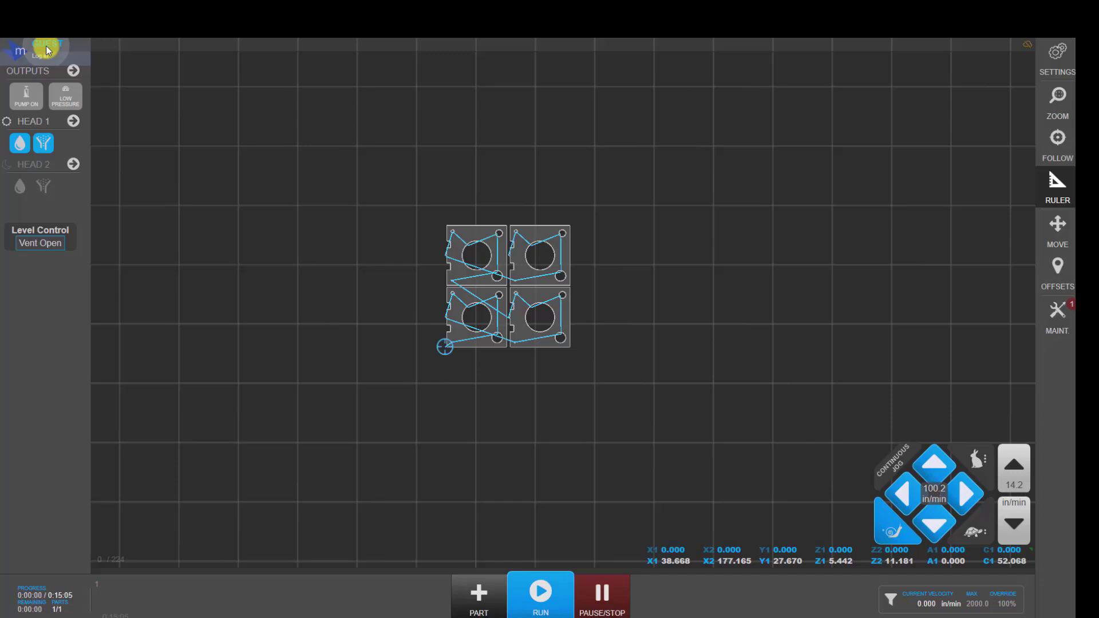
left_click(46, 46)
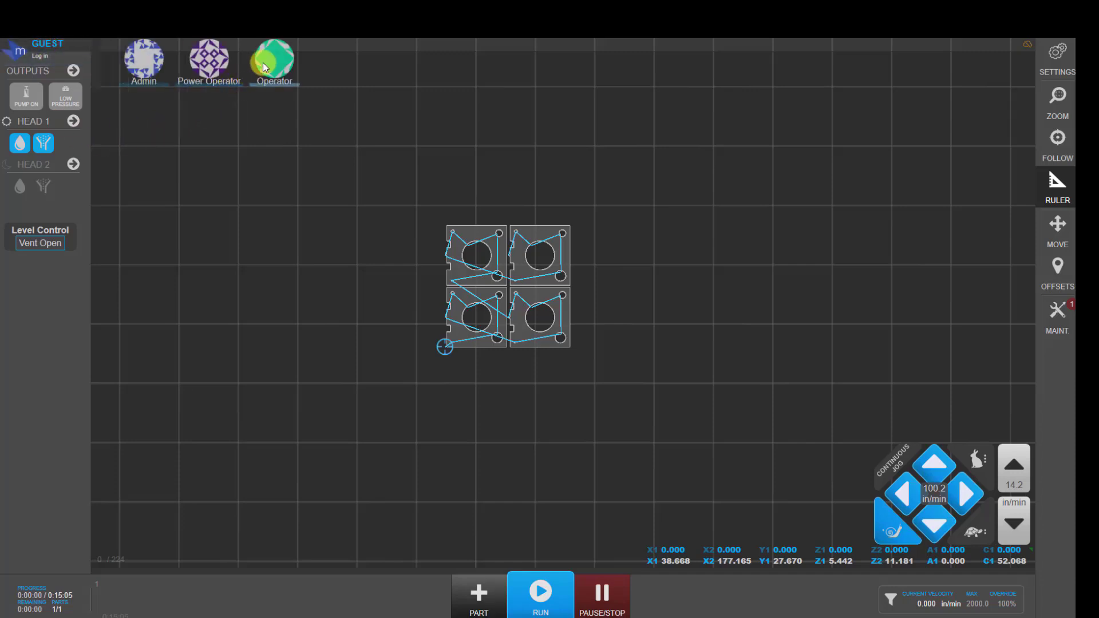
left_click(280, 71)
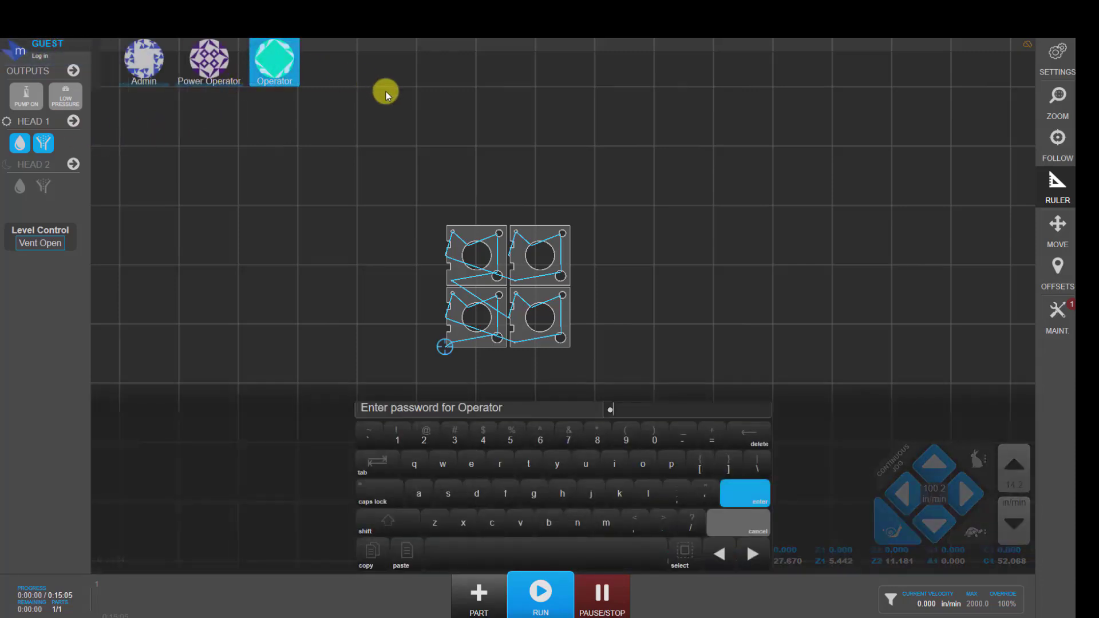
key("Return")
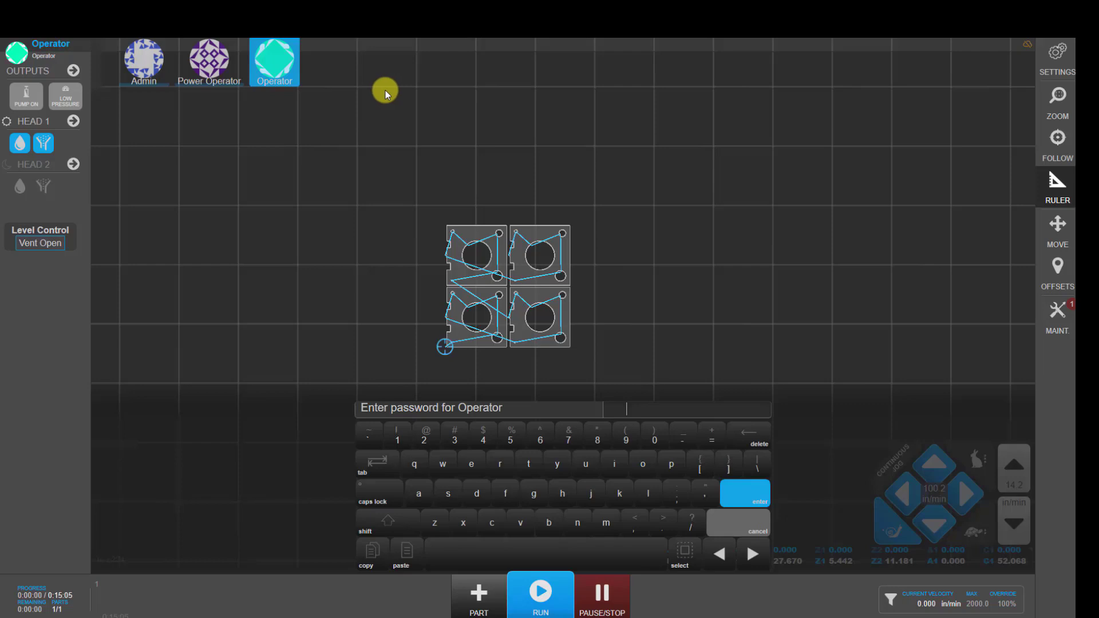
left_click(996, 605)
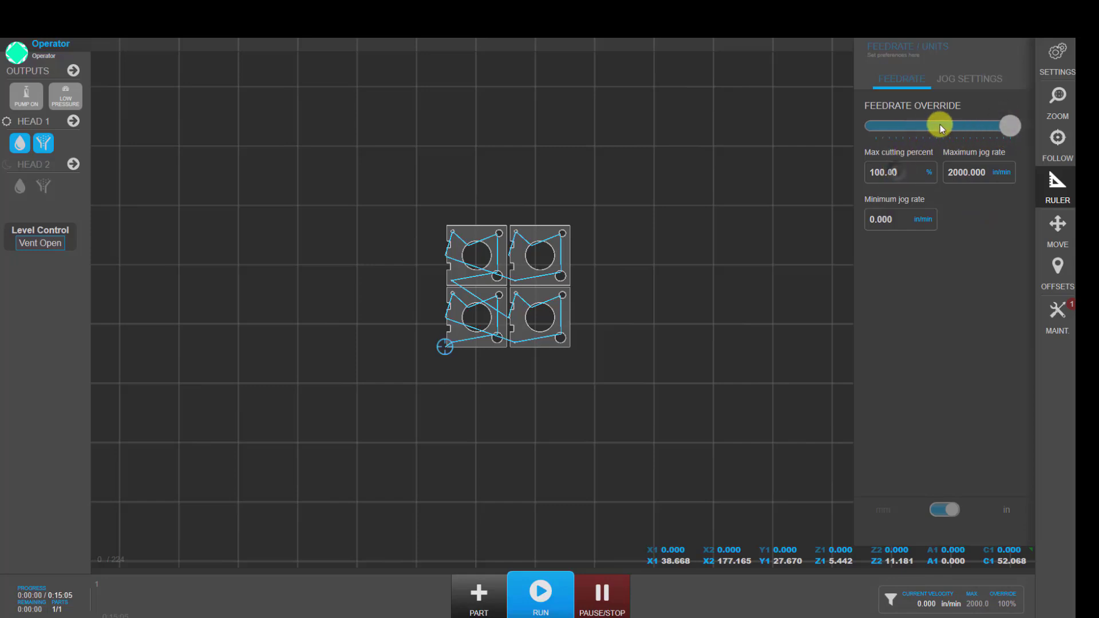
left_click(1001, 602)
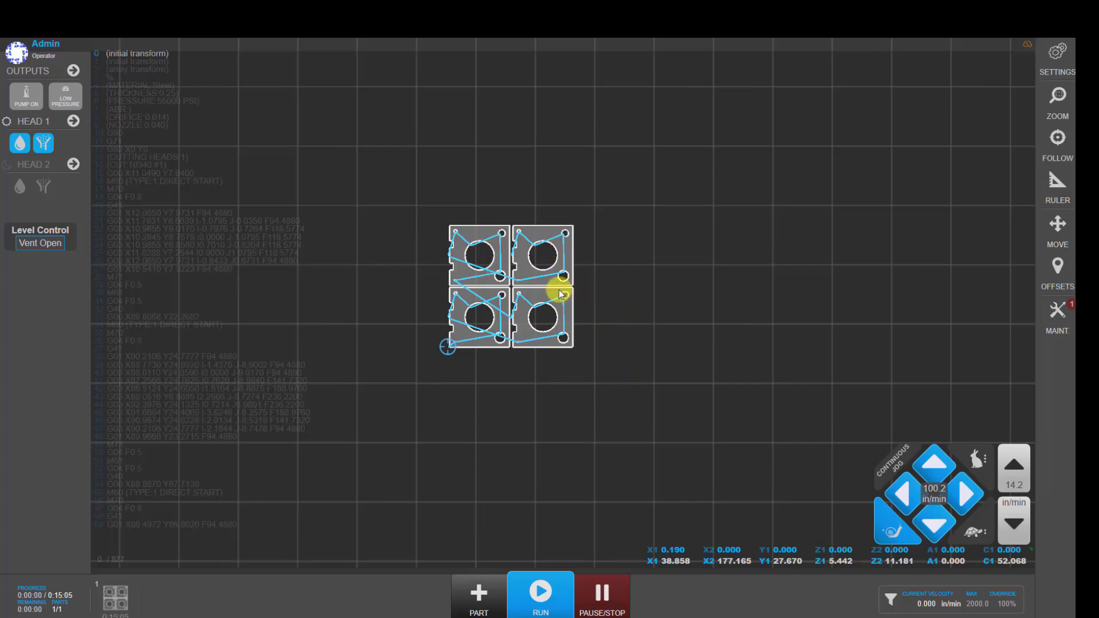
Lock the 2×2 part array and jog the head right past its edge
left_click(540, 293)
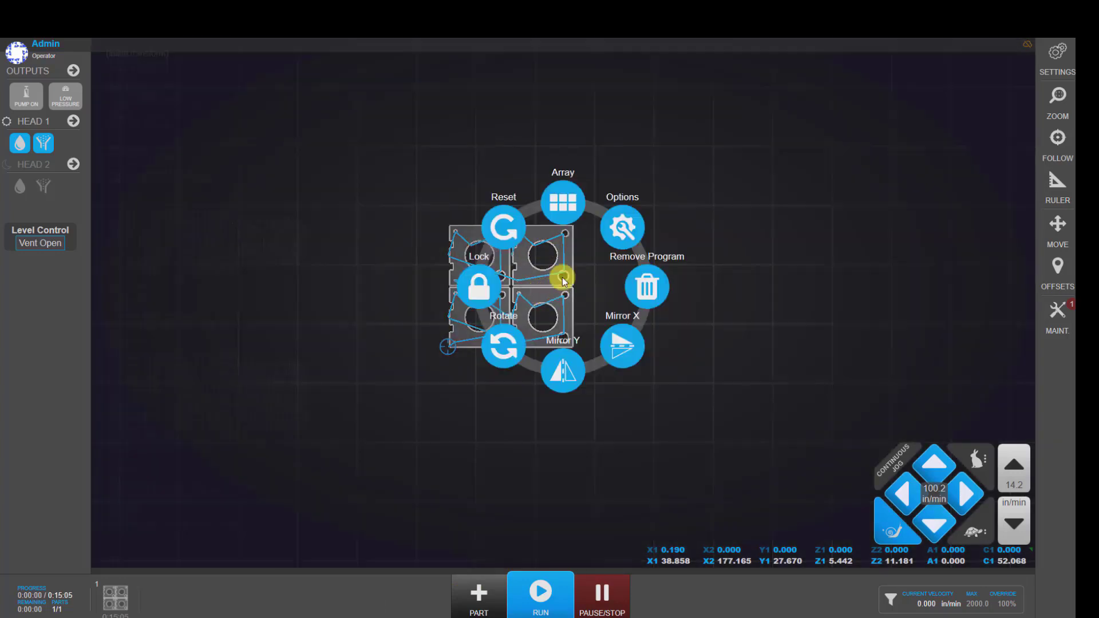
left_click(486, 288)
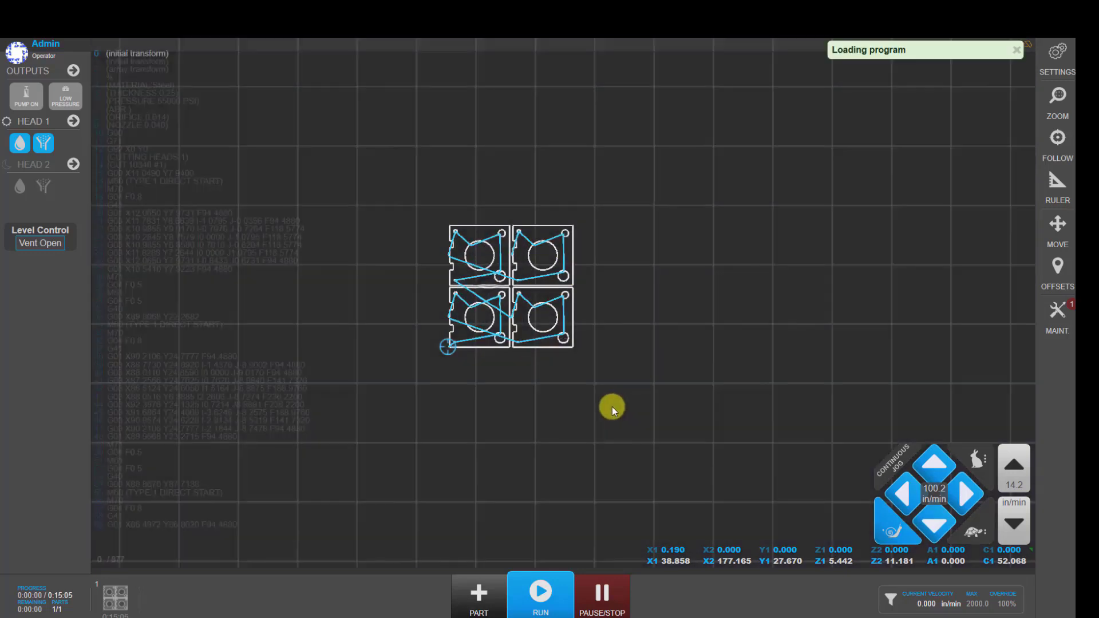
left_click(962, 493)
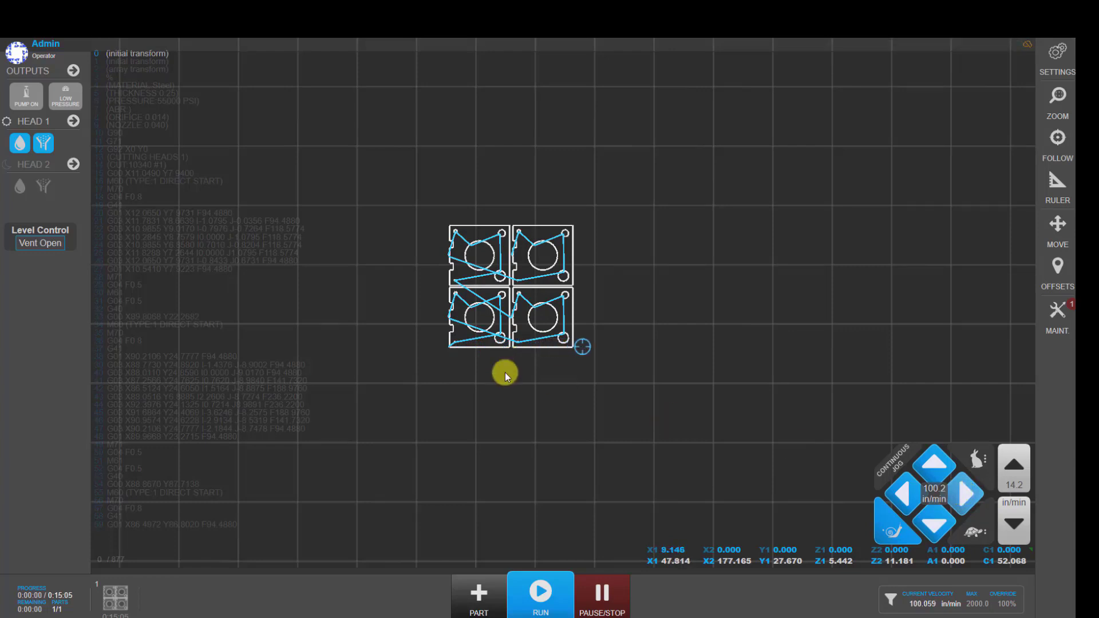
Add the WARDJet Logo steel demo part to the table beside the 2×2 array
left_click(479, 591)
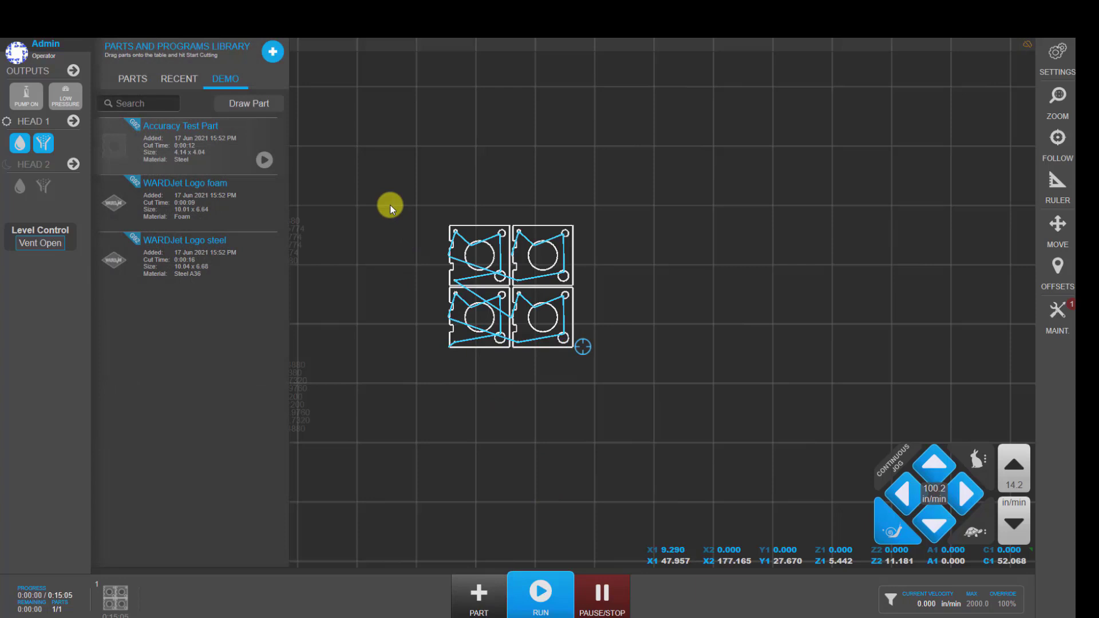
left_click(201, 255)
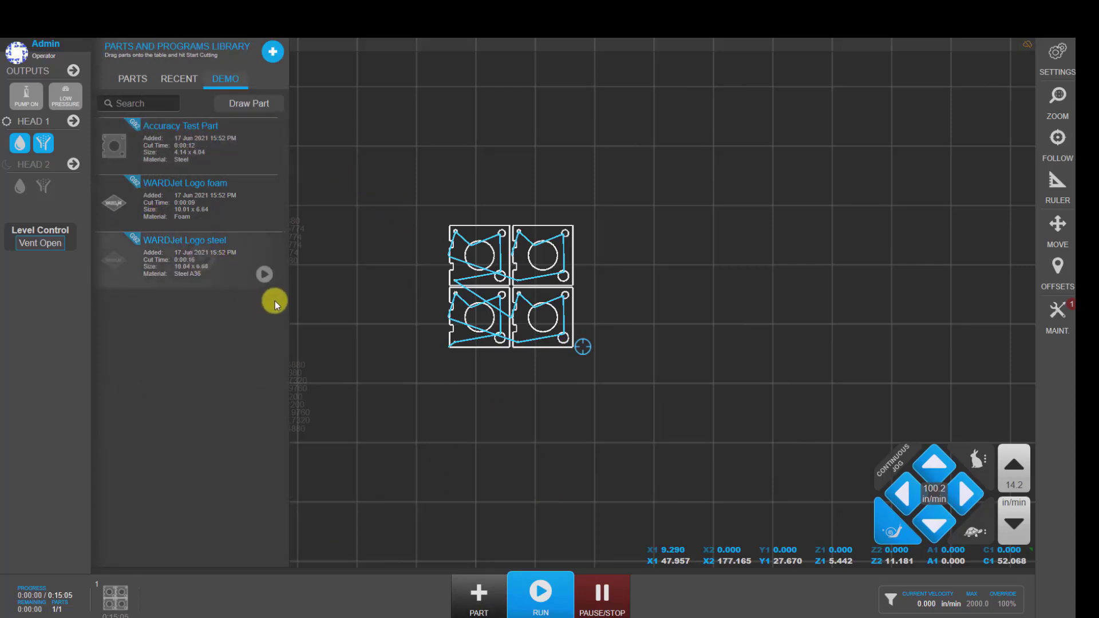
left_click(265, 272)
left_click_drag(667, 333, 665, 331)
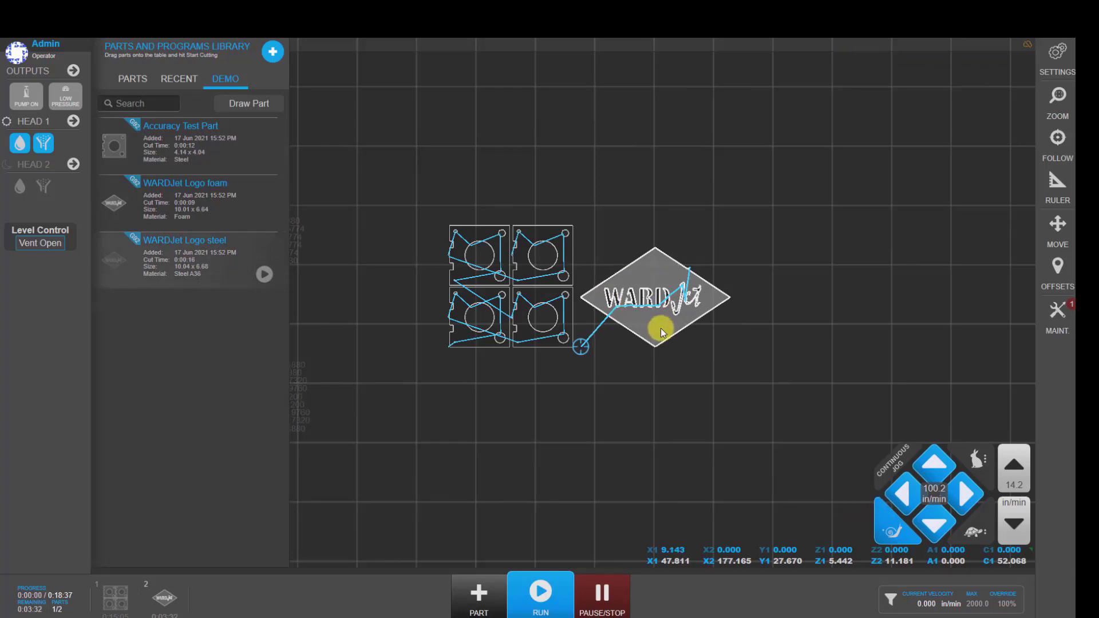
Lock the WARDJet logo part's position and bring up the saved parts list
right_click(660, 328)
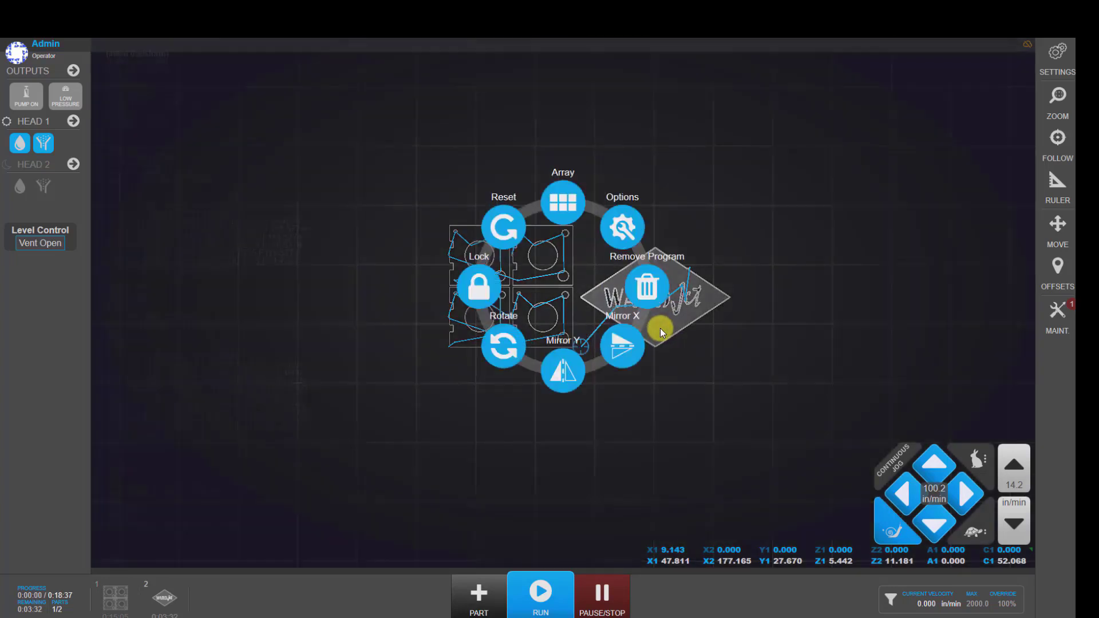
left_click(478, 286)
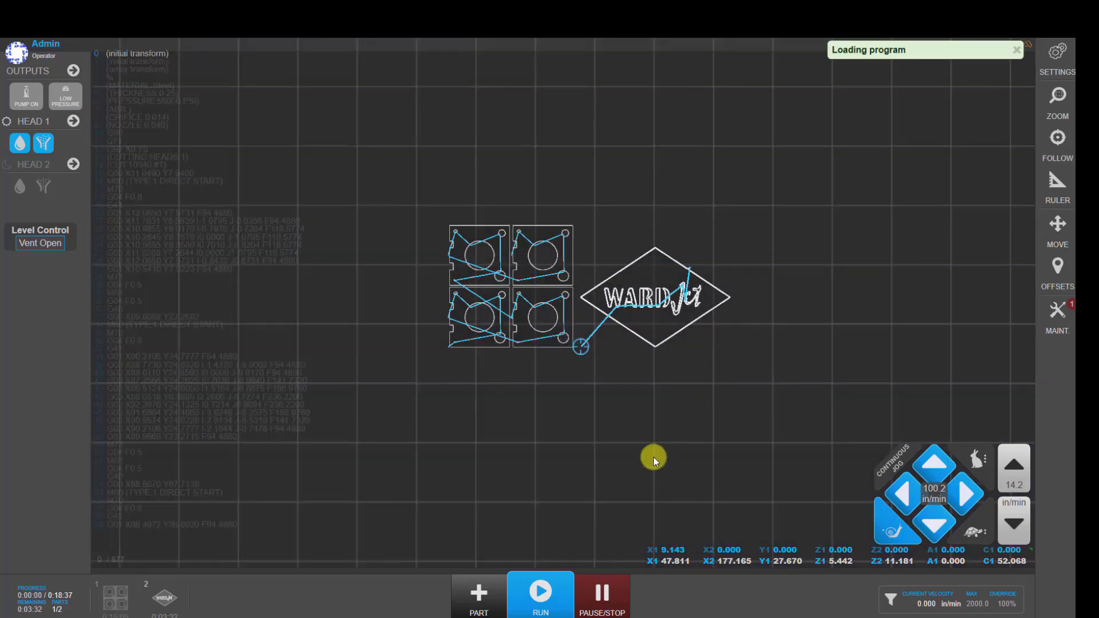
left_click(484, 597)
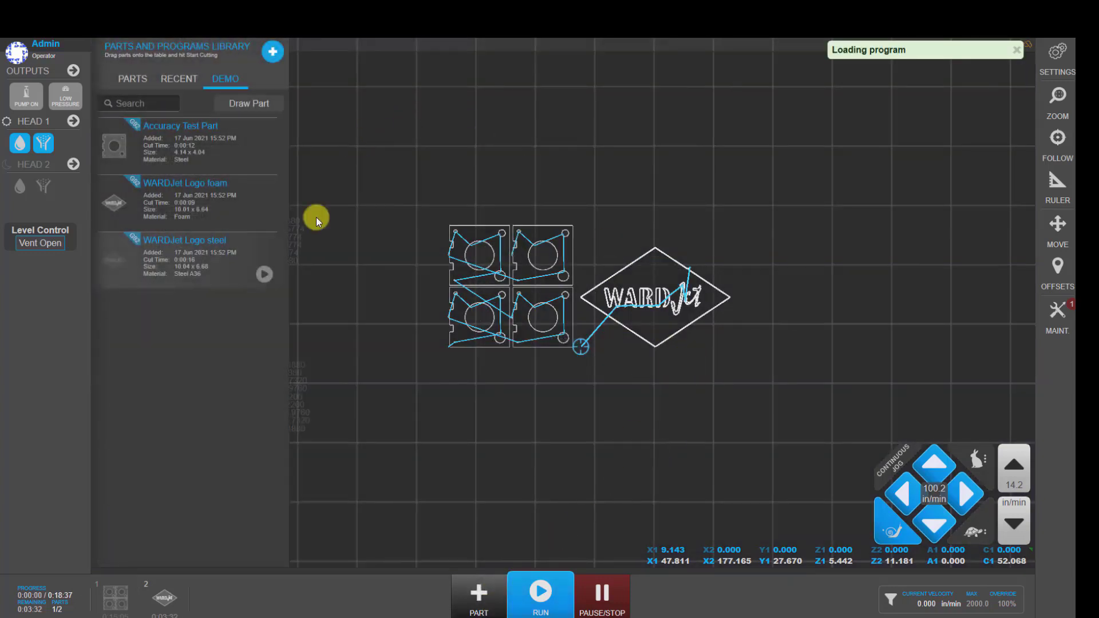
left_click(133, 79)
Add the Many holes program, jog it right clear of the logo diamond, and lock it
left_click(264, 217)
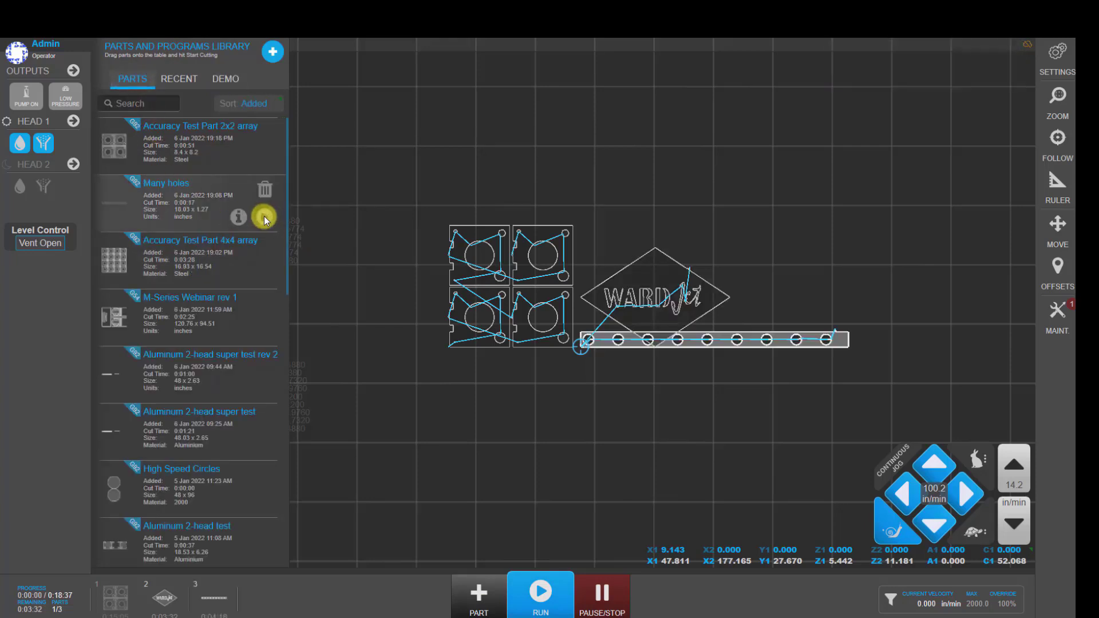
left_click(961, 495)
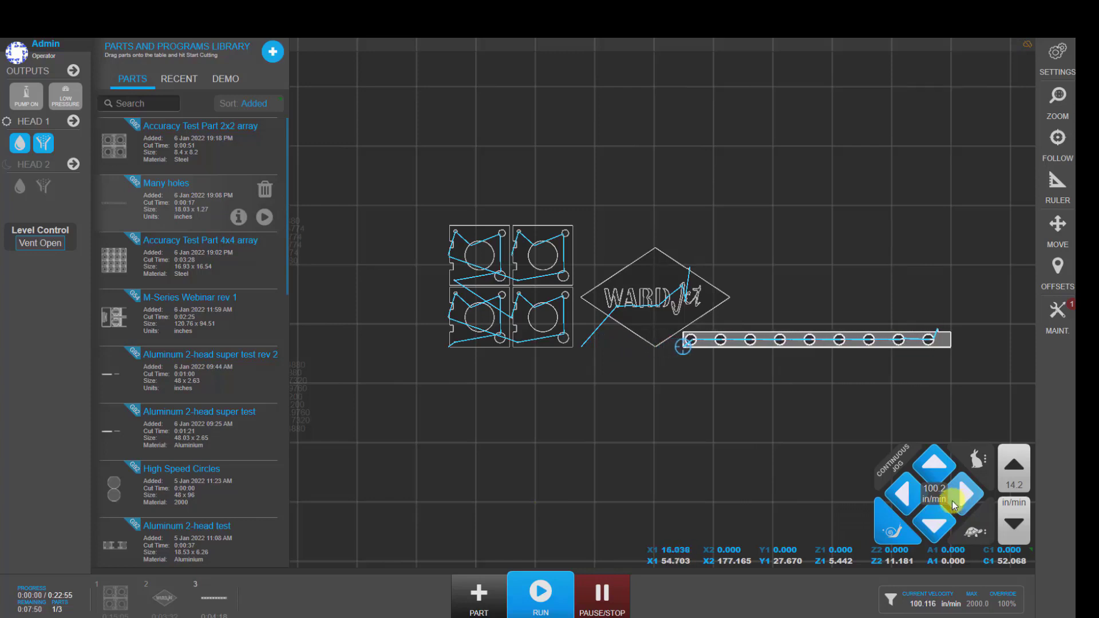
left_click(953, 504)
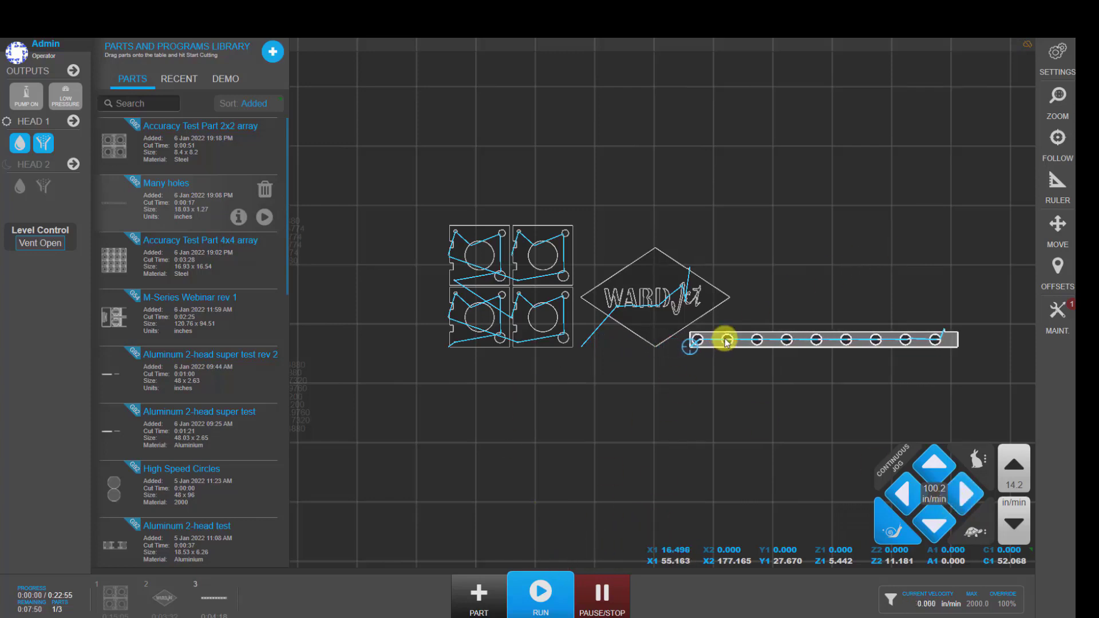
left_click(704, 342)
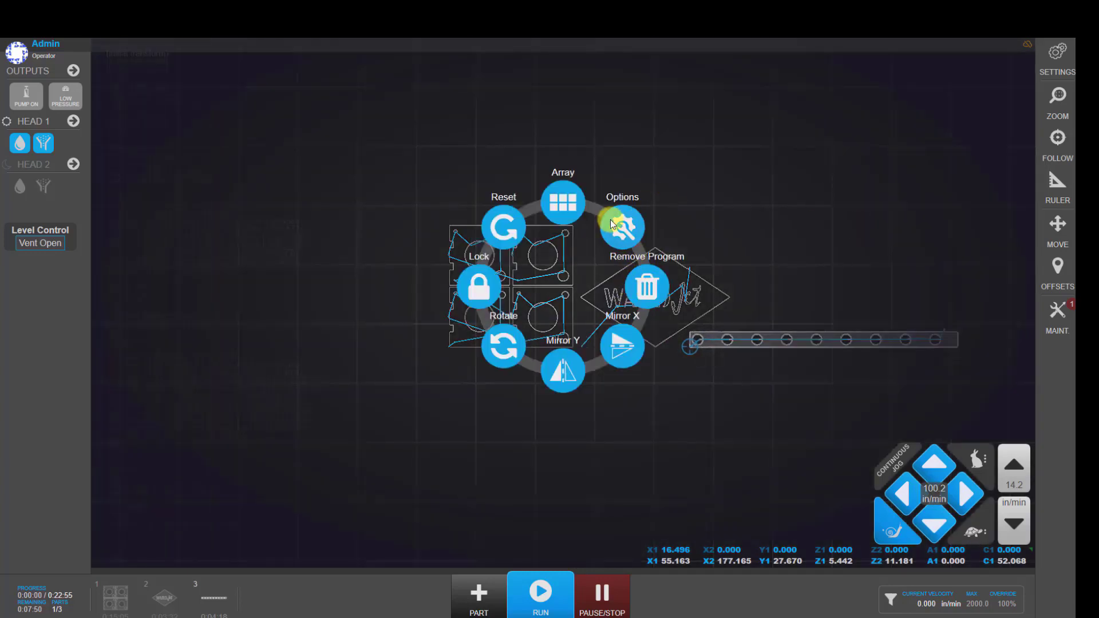
left_click(478, 287)
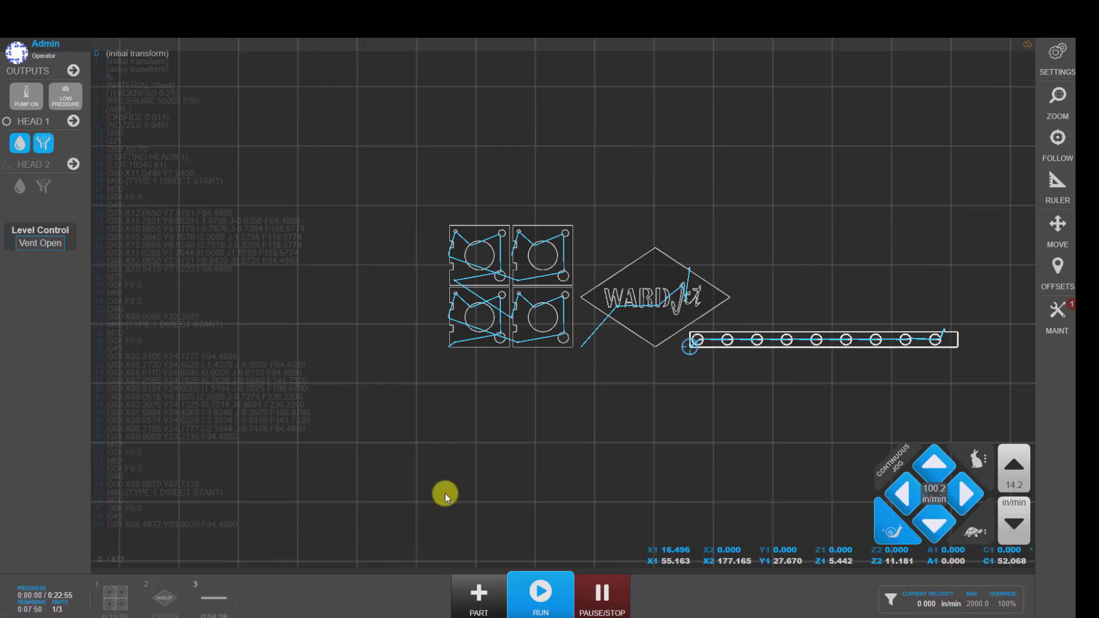
Turn the pump on and run the queued programs, panning to follow the cut
left_click(29, 95)
left_click(544, 591)
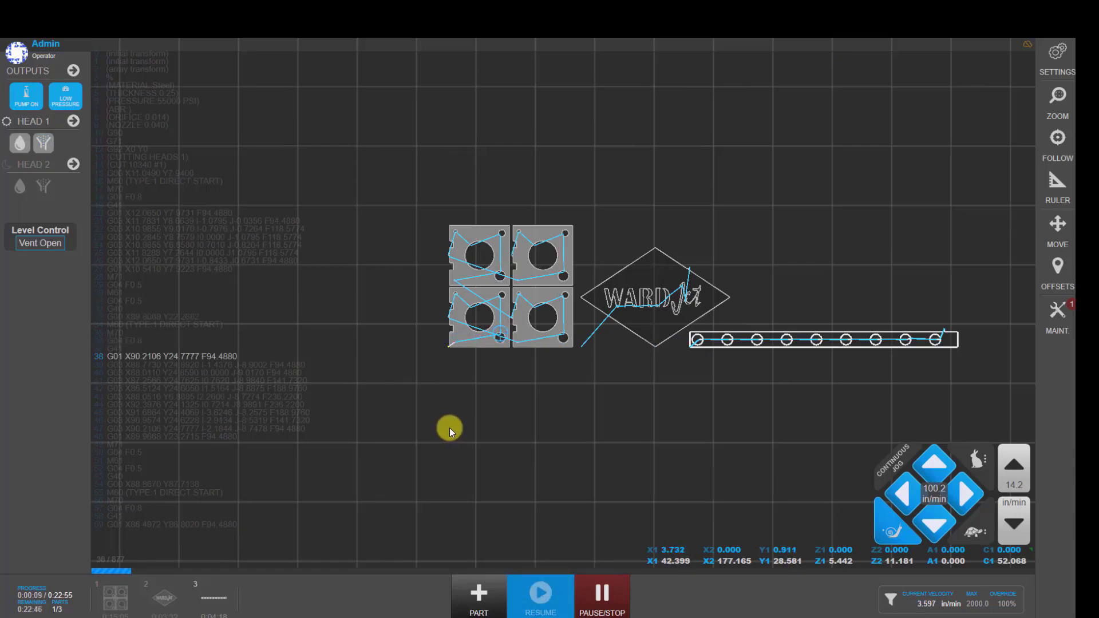
scroll(497, 333, "up", 5)
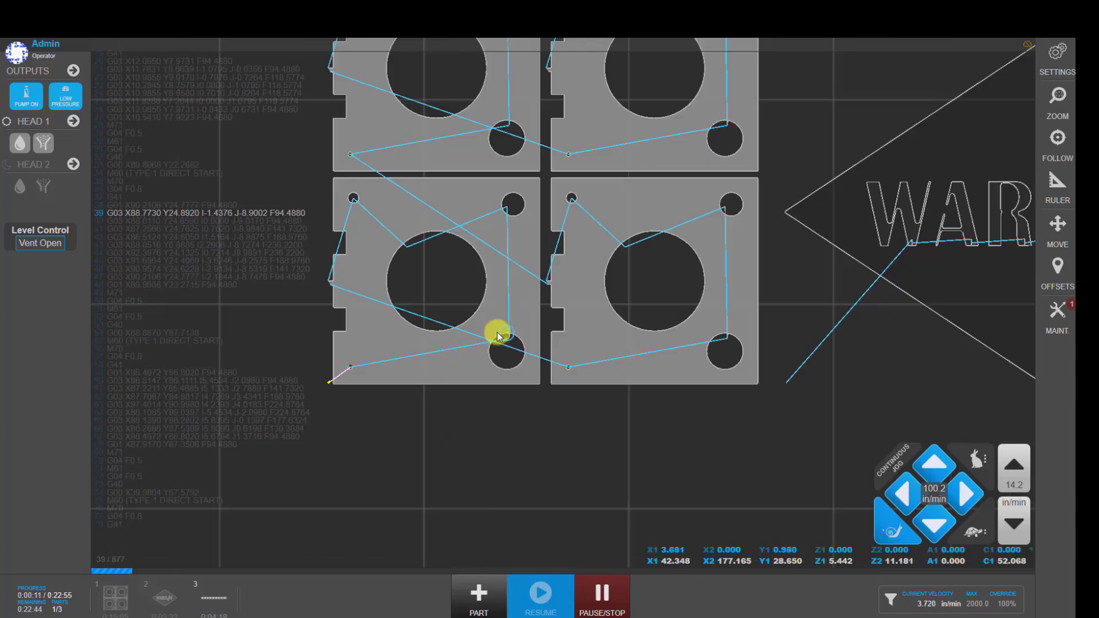
left_click_drag(293, 309, 340, 317)
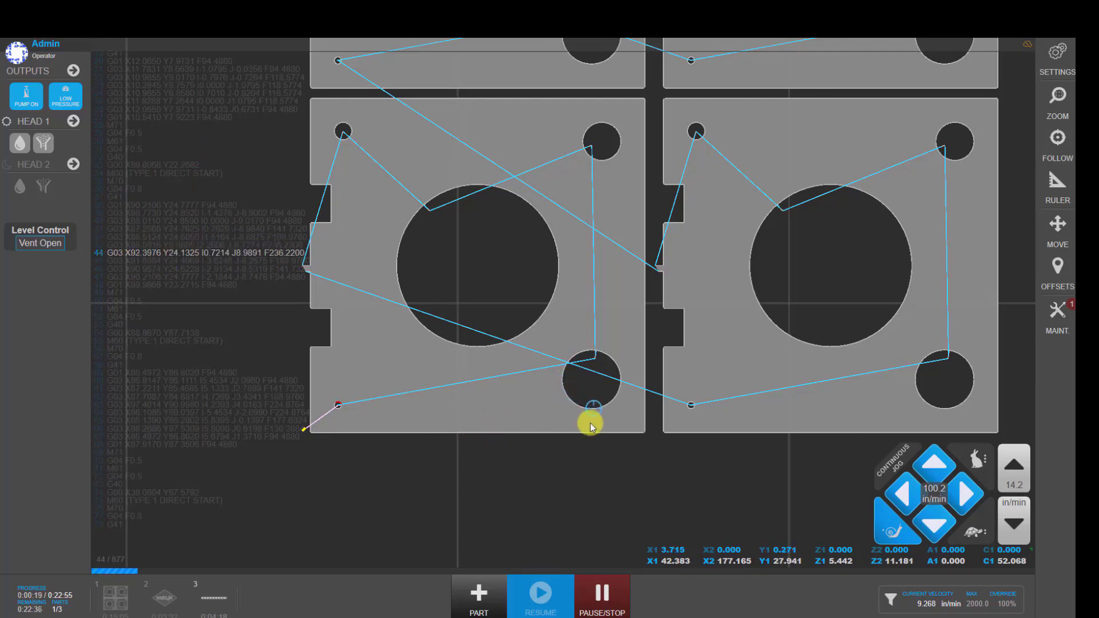
scroll(600, 383, "up", 3)
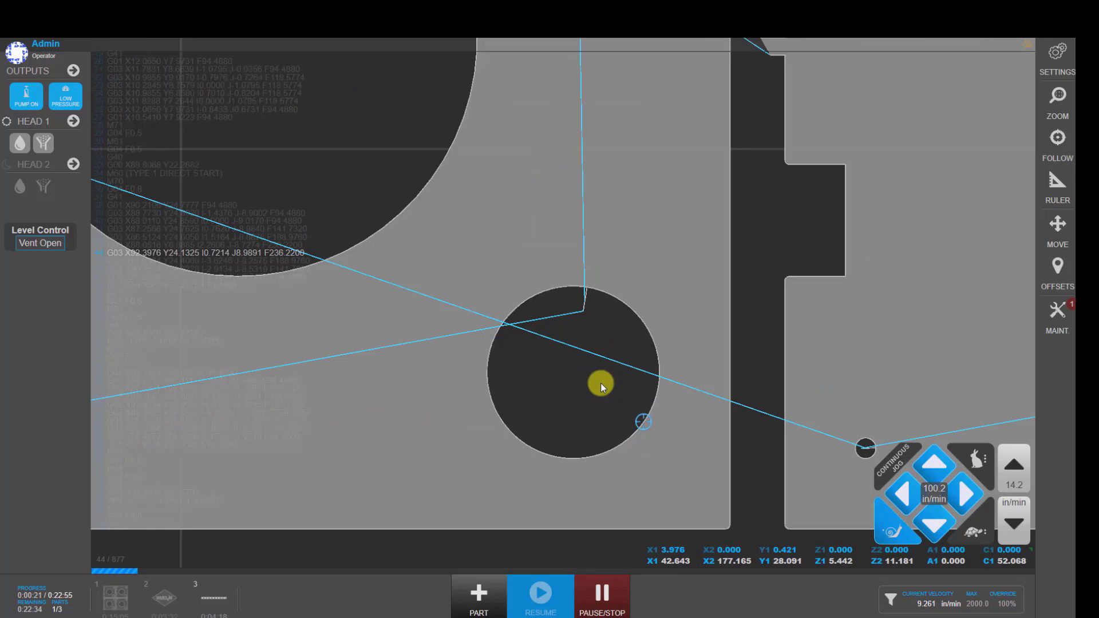
scroll(600, 382, "down", 5)
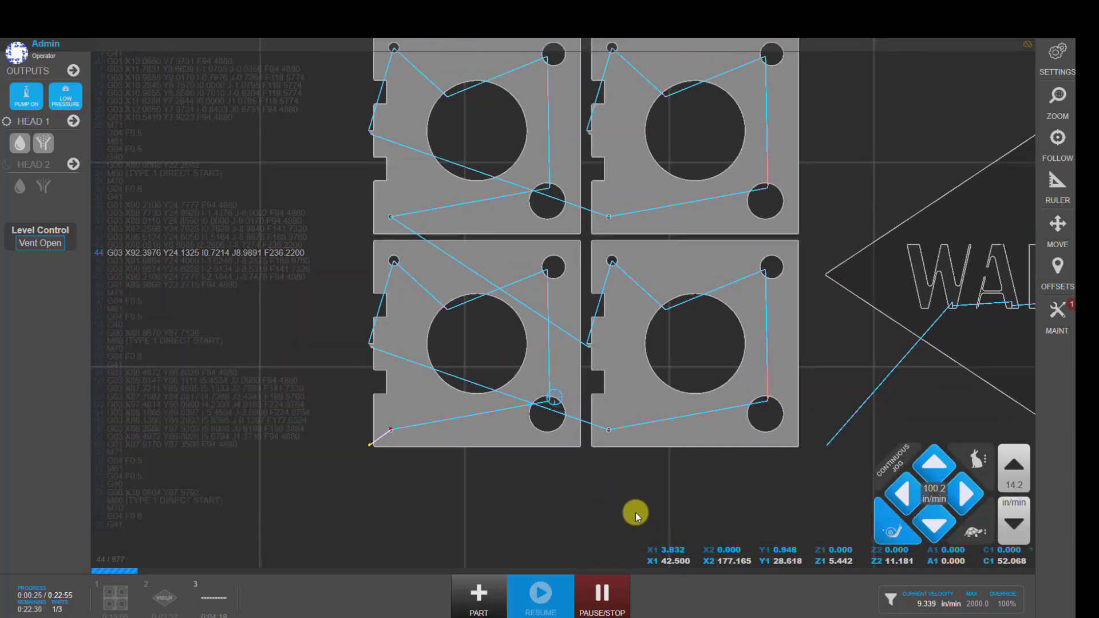
Pause, jump the head to a point on the lower-left part's toolpath, and resume cutting
left_click(608, 601)
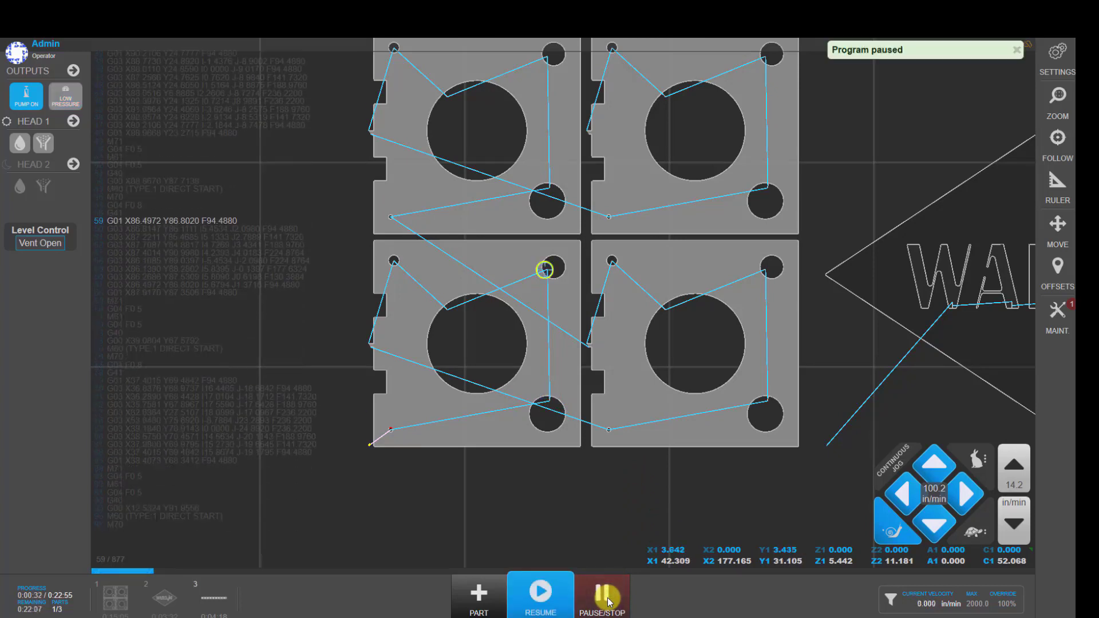
left_click(538, 379)
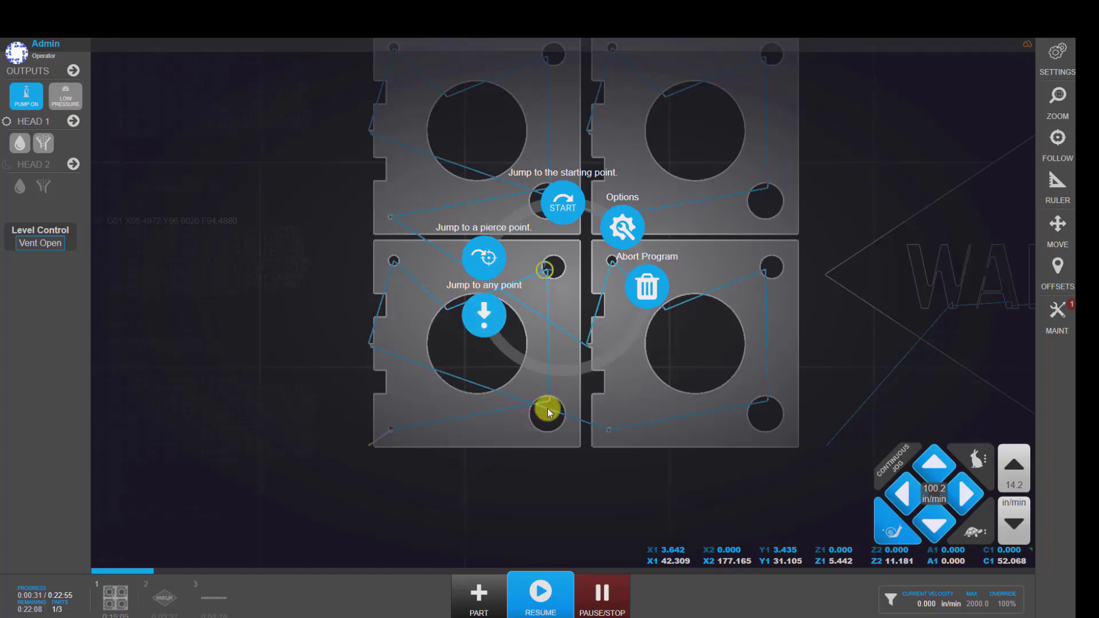
left_click(483, 314)
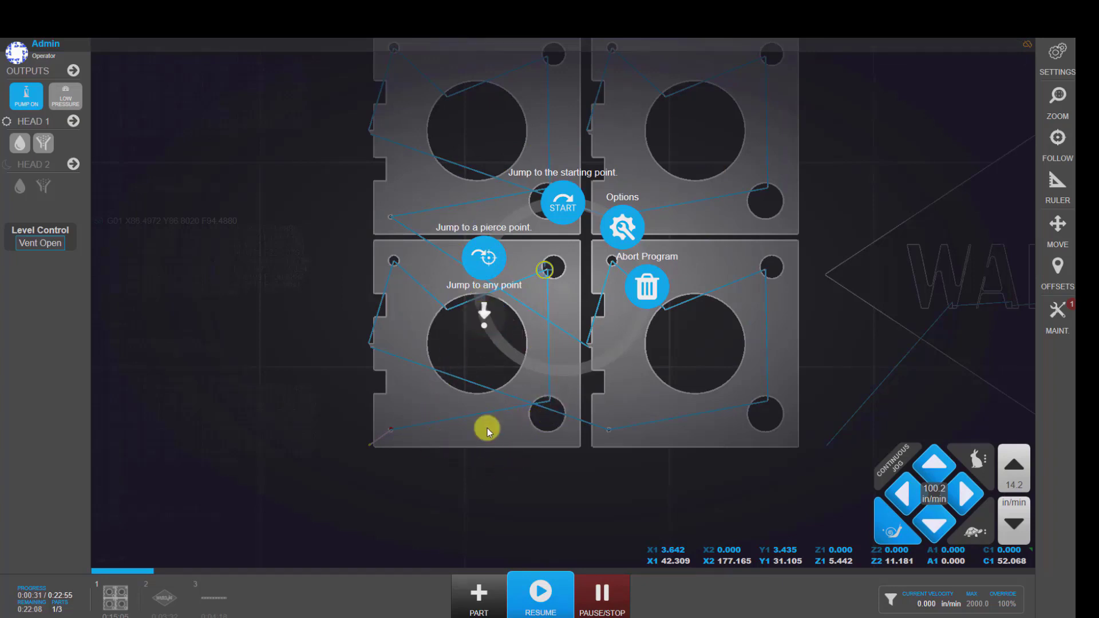
left_click(529, 409)
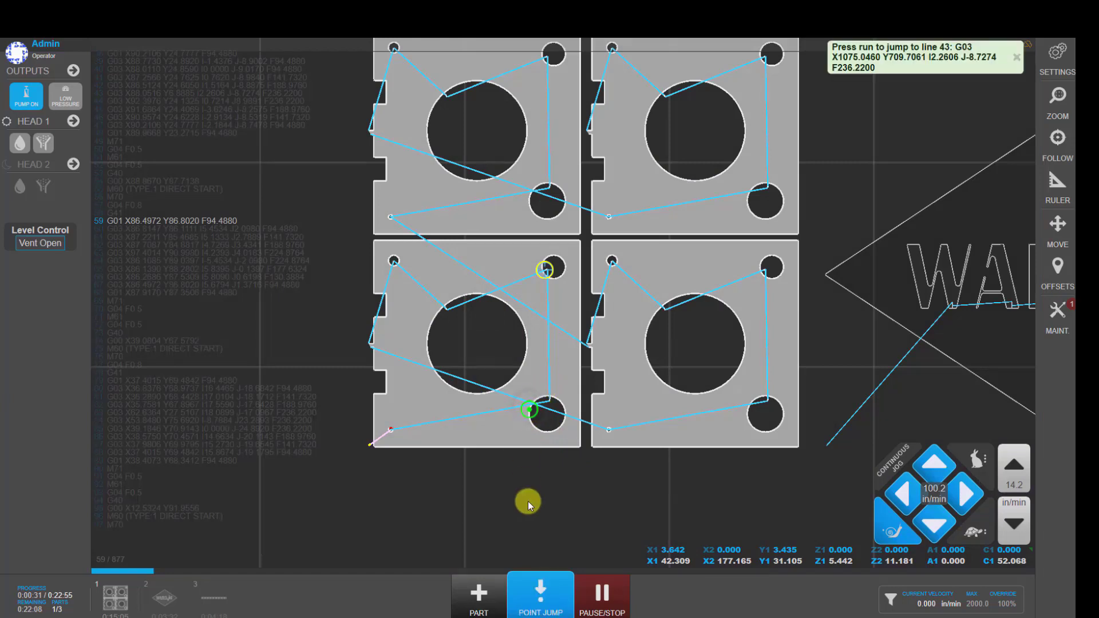
left_click(541, 595)
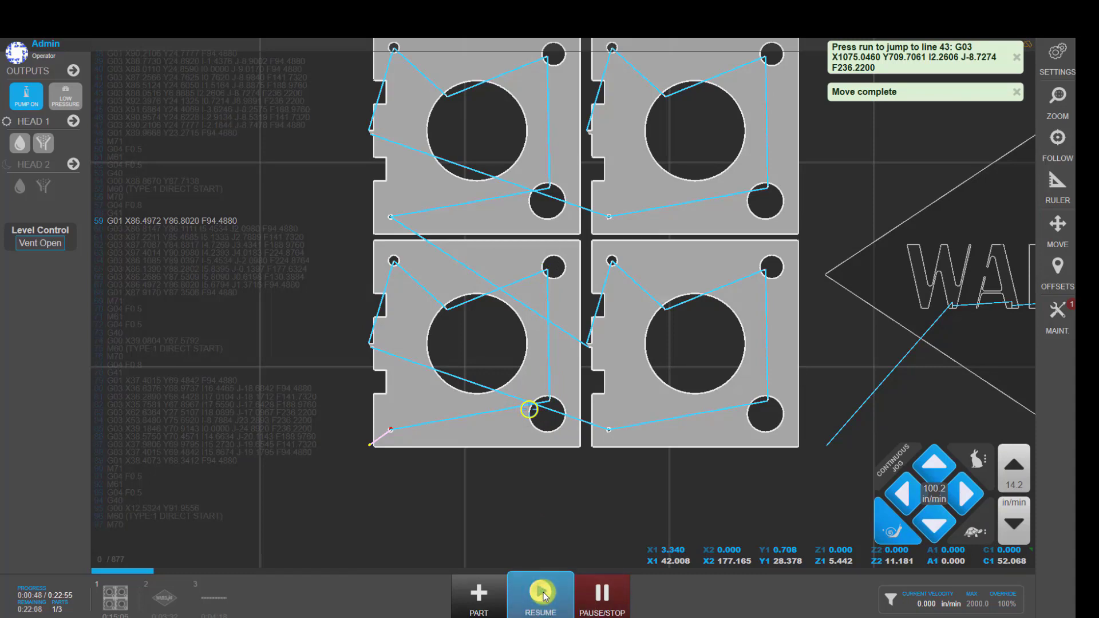
left_click(541, 596)
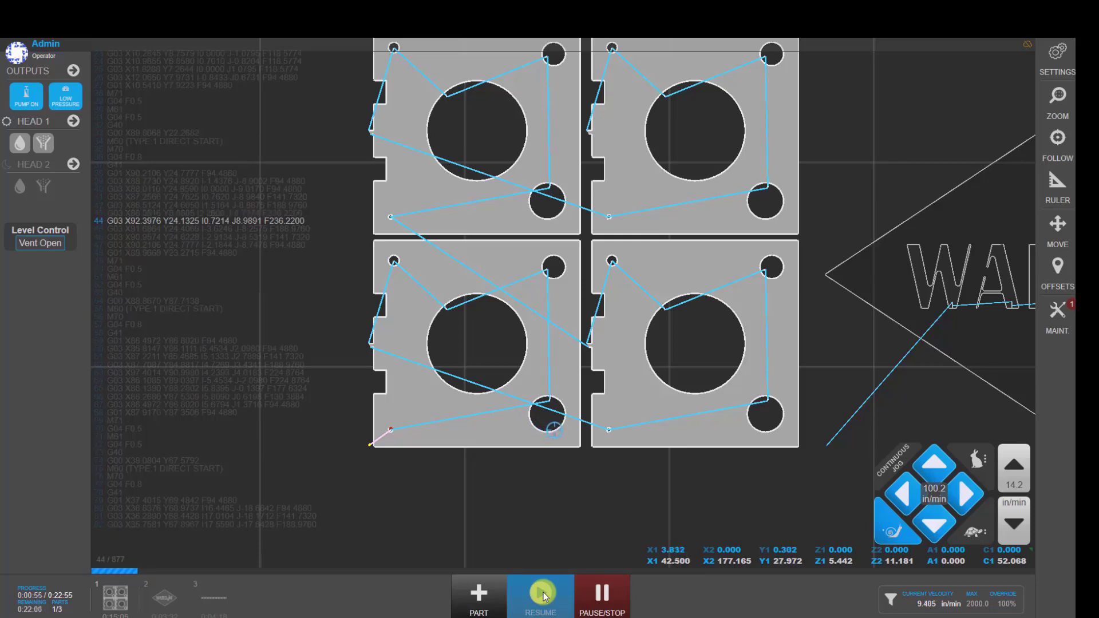
Pause the run and jump the head to the lower-left part's small-hole pierce (line 55, X 42.357, Y 31.123)
left_click(599, 599)
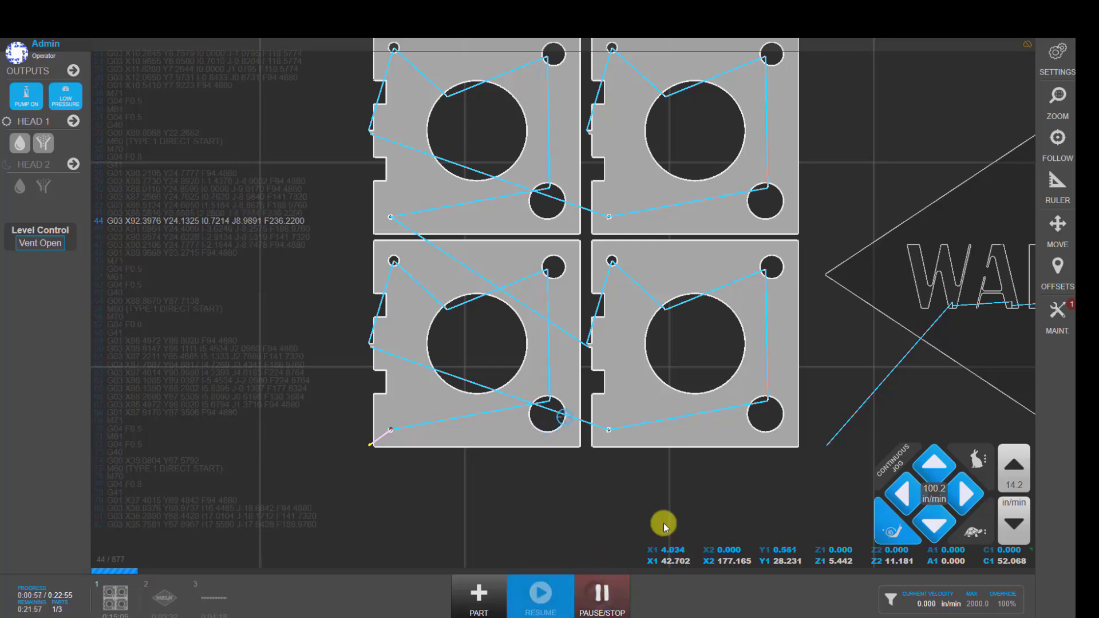
left_click(504, 425)
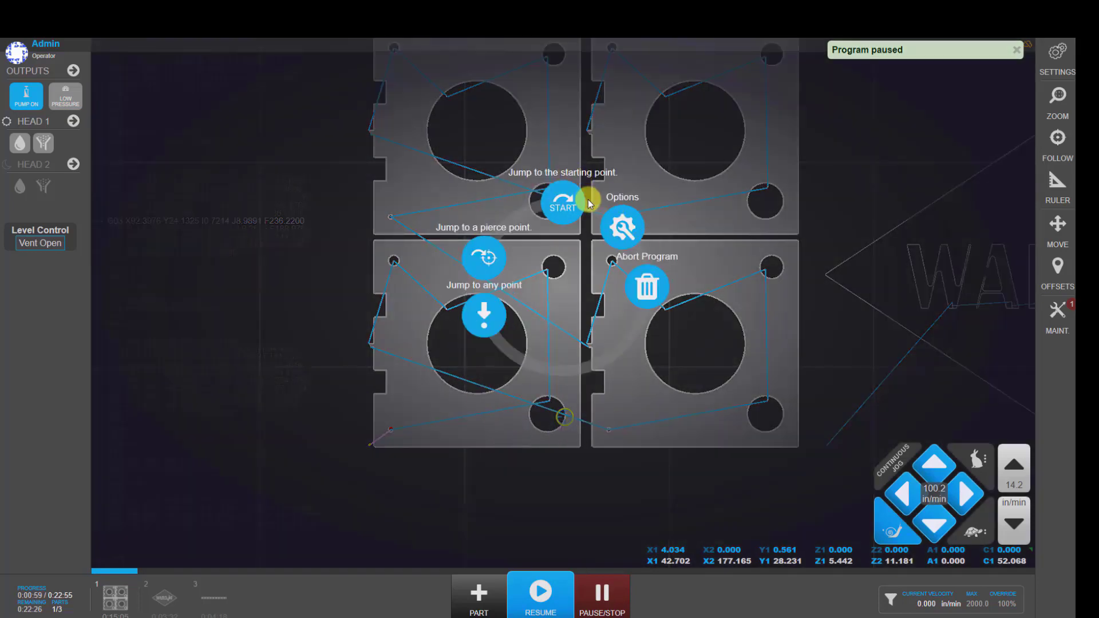
left_click(484, 257)
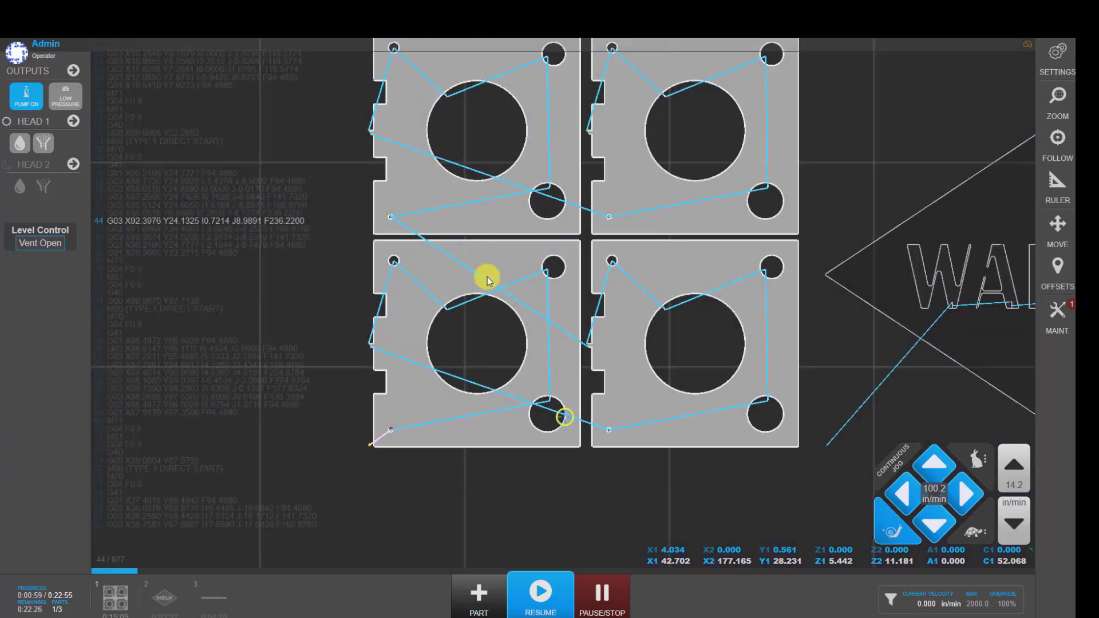
left_click(556, 268)
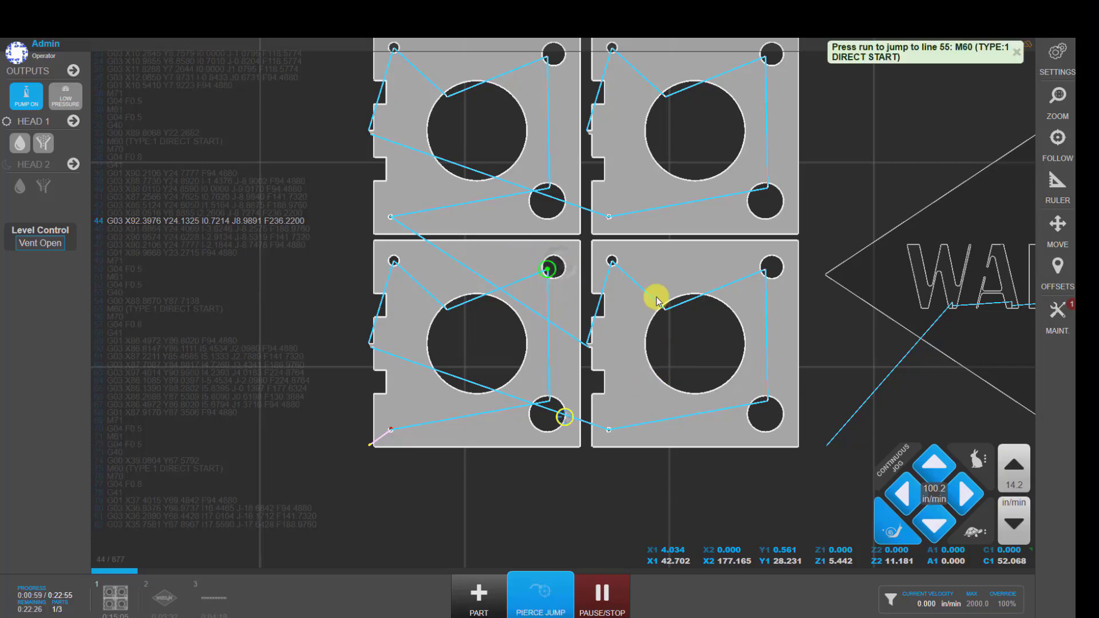
left_click(545, 605)
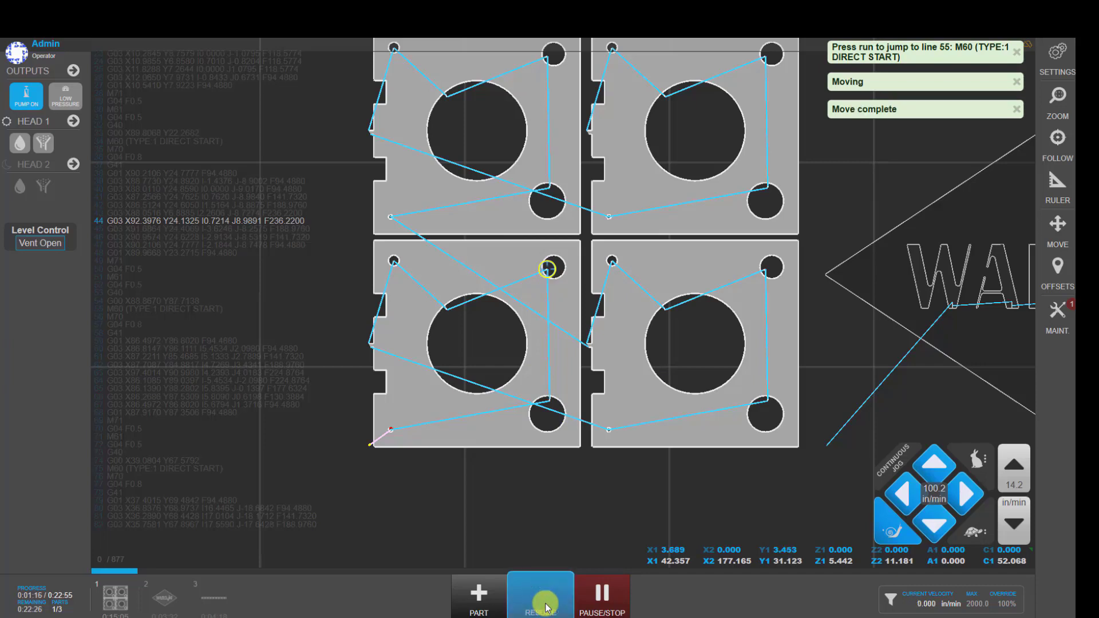